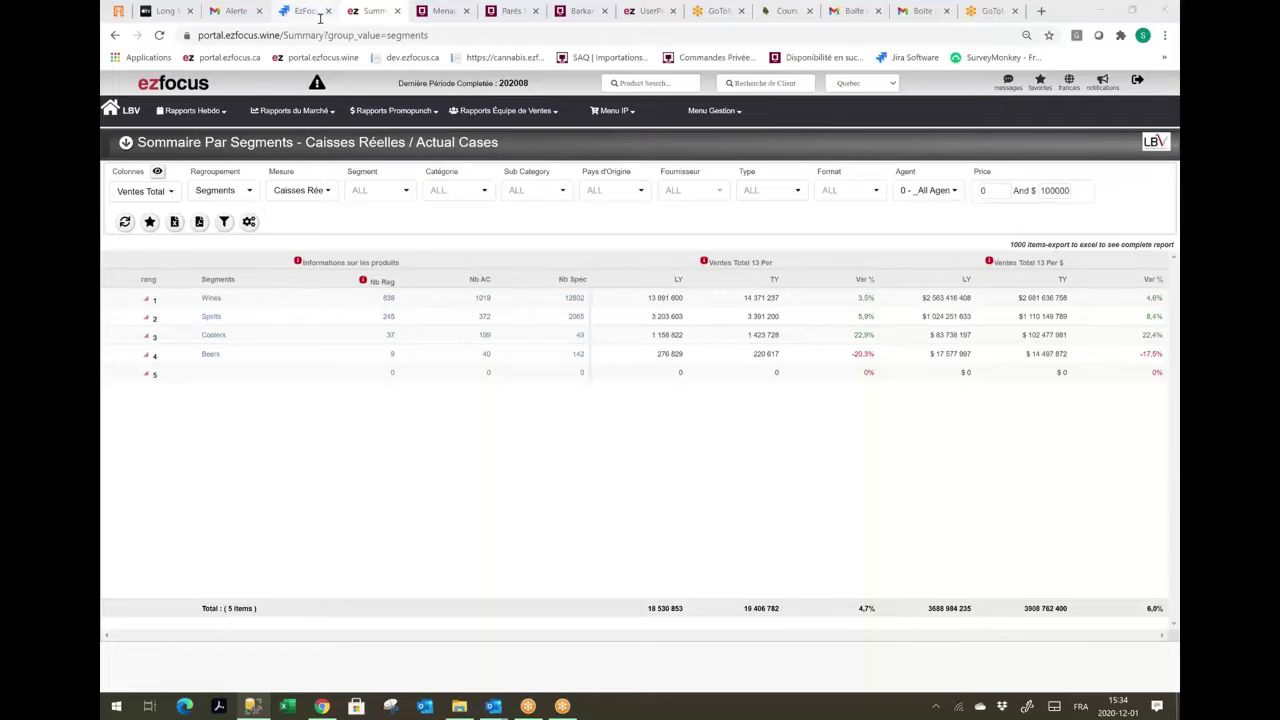
Show the available grouping options for the segment summary report.
click(314, 110)
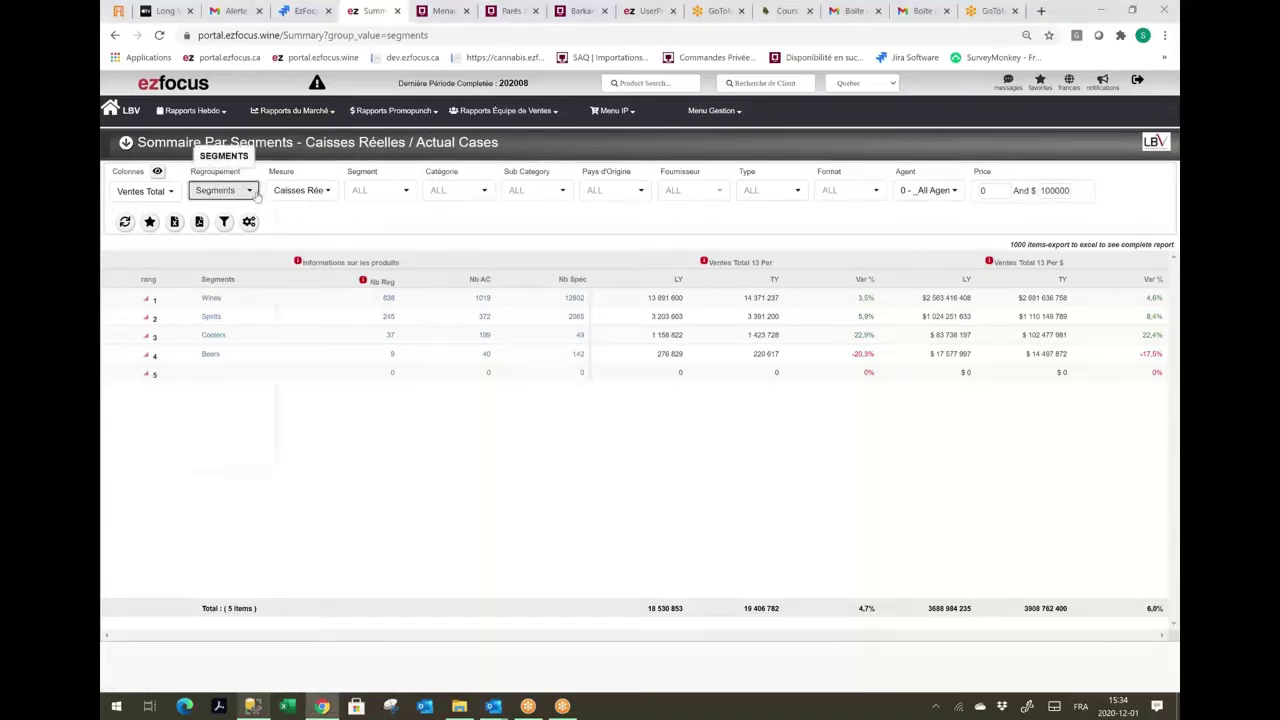
click(250, 191)
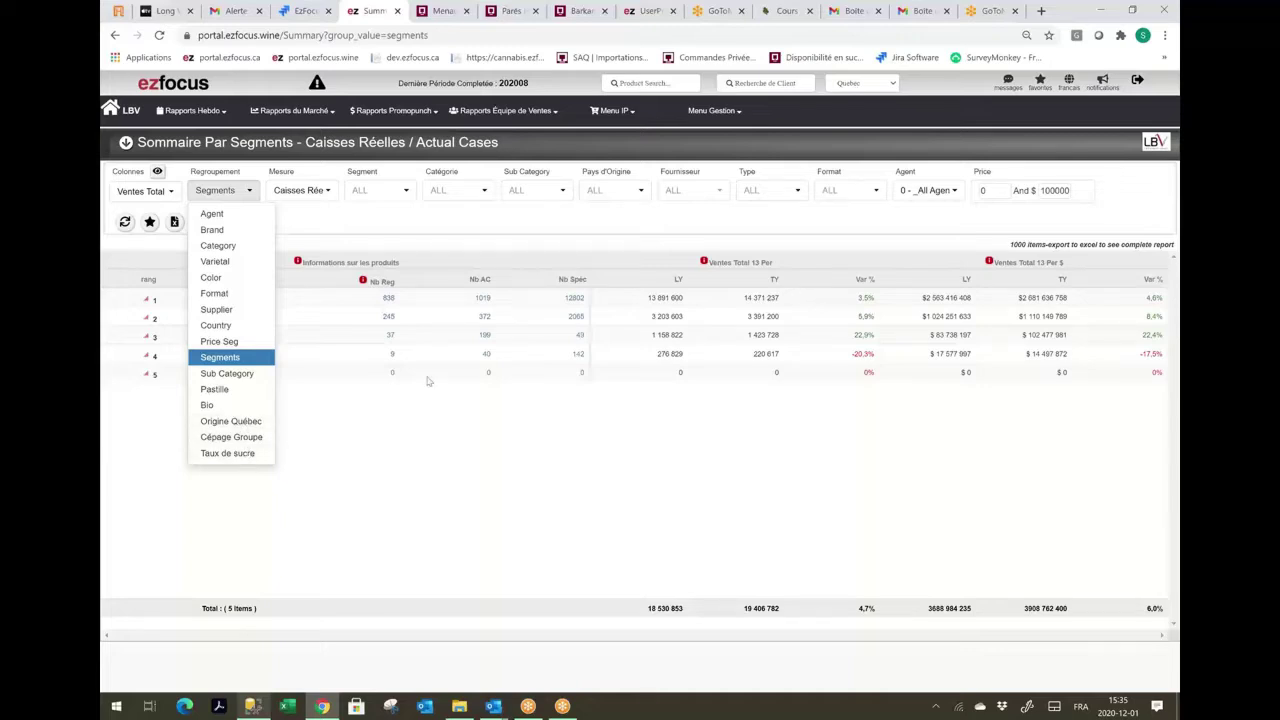
Examine the taste badge and detailed information on the SAQ product page for Menaud Gin.
click(447, 18)
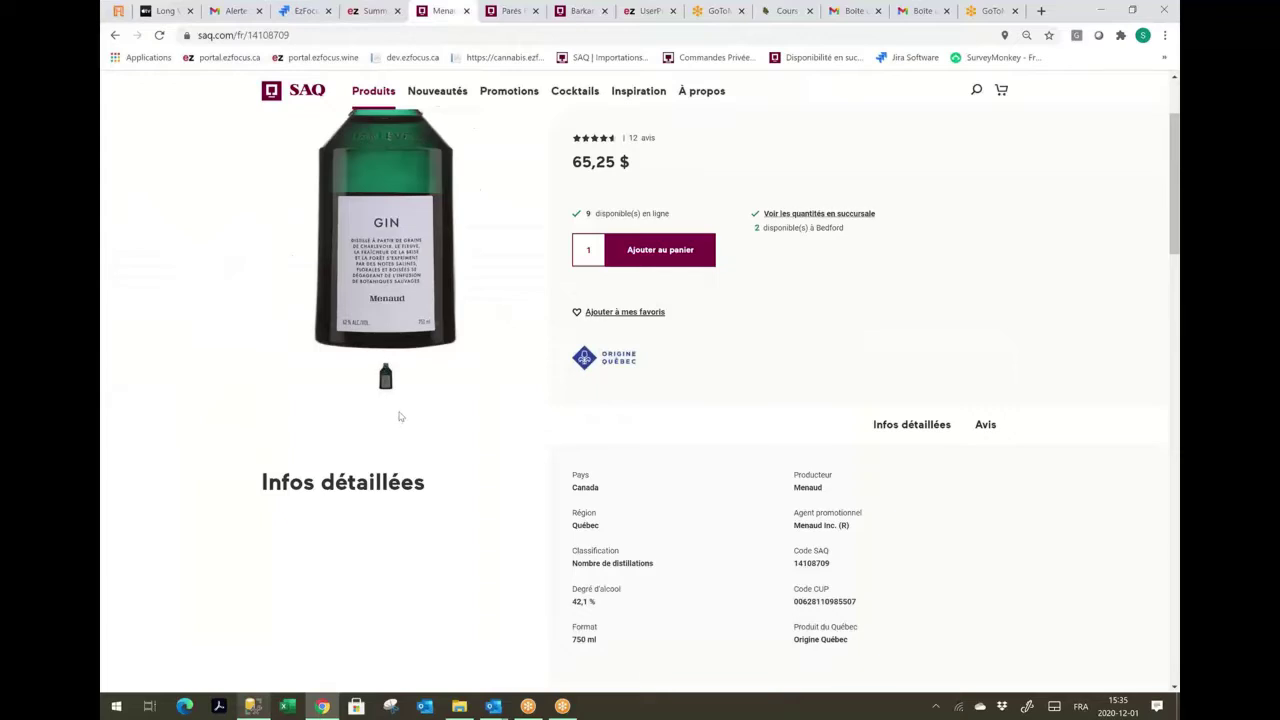
scroll(396, 418, up, 2)
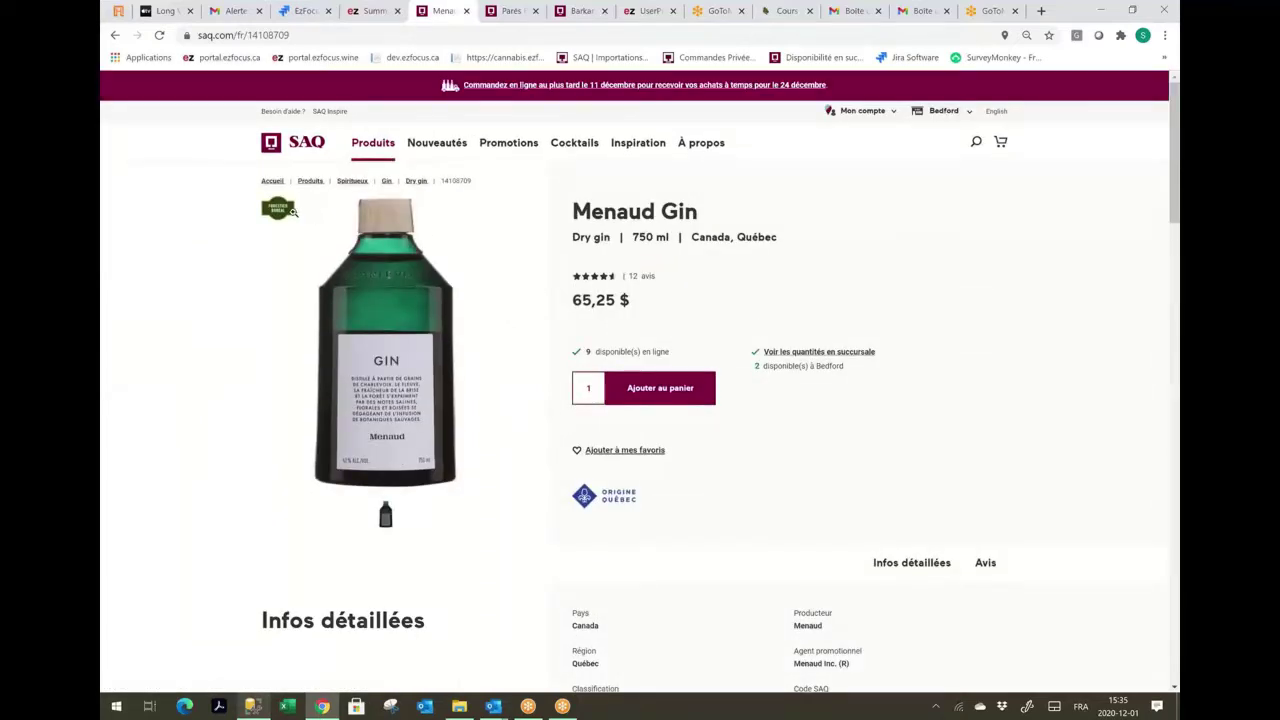
mouse_move(277, 214)
scroll(671, 530, down, 2)
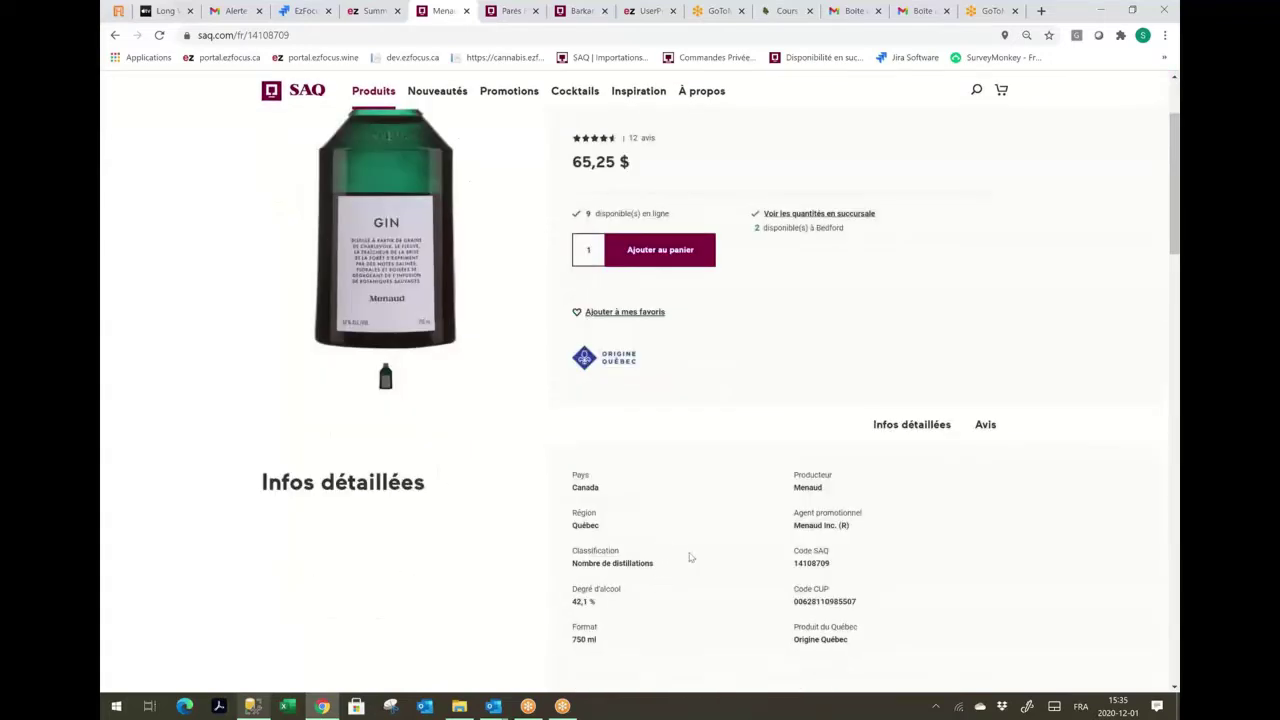
scroll(689, 553, up, 2)
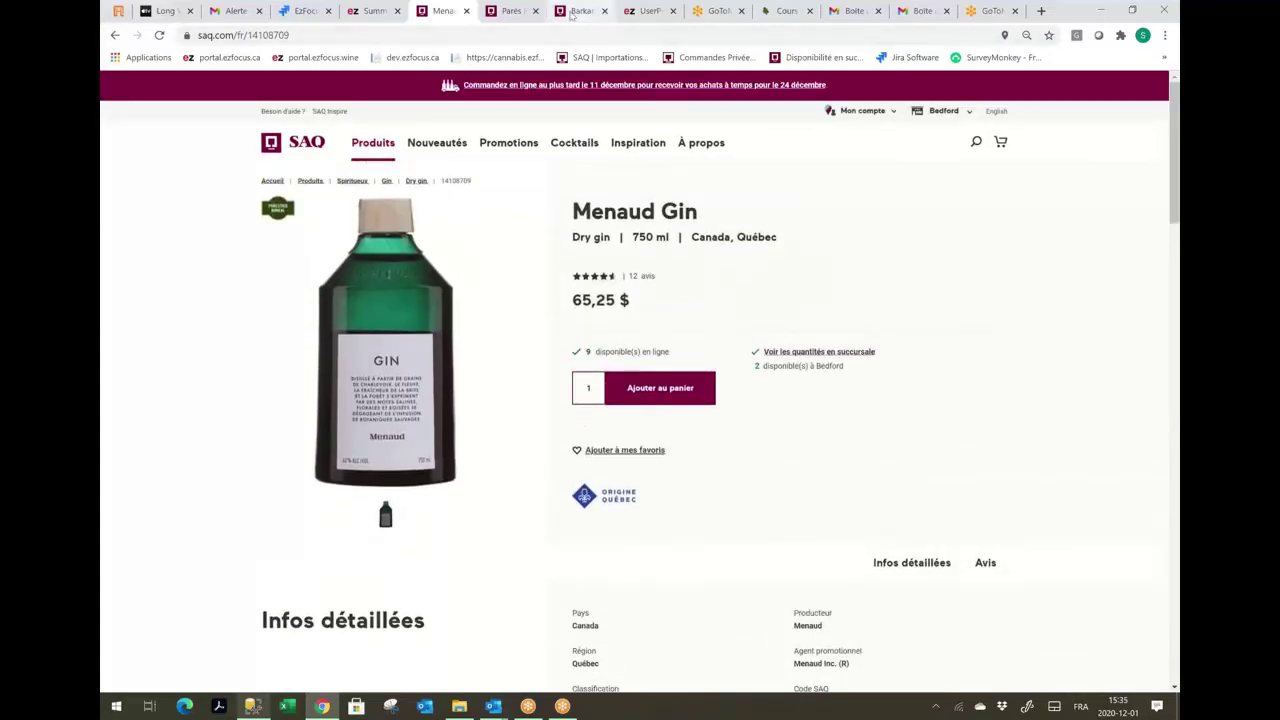
Examine the taste badge and detailed product attributes on the SAQ pages for Parés Baltà Cava Brut and the Barkan wine.
click(507, 12)
scroll(440, 310, up, 4)
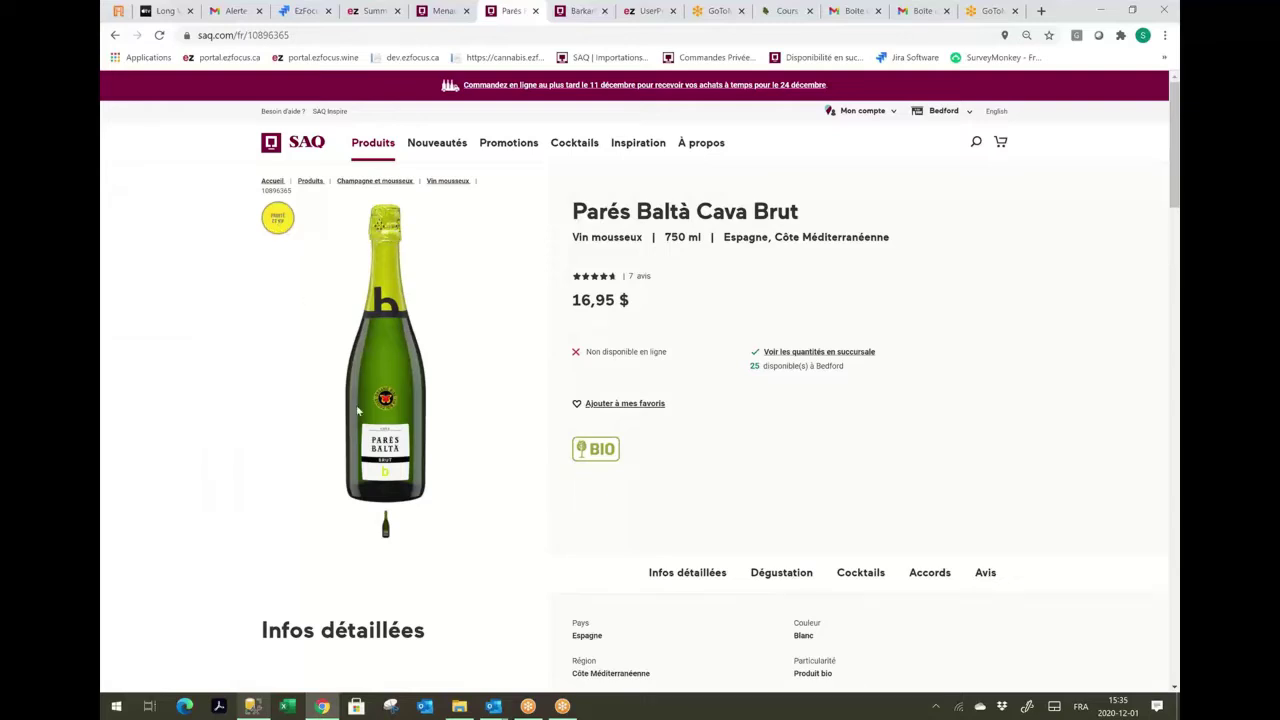
scroll(660, 428, down, 2)
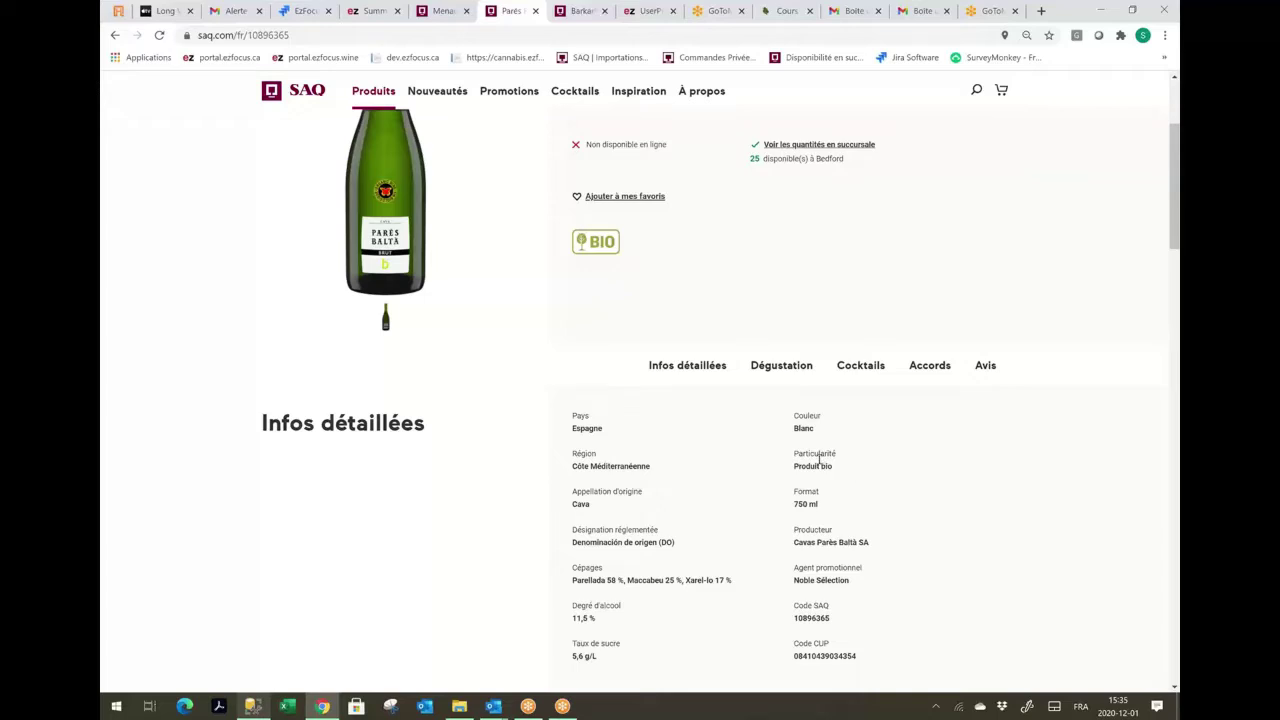
click(580, 12)
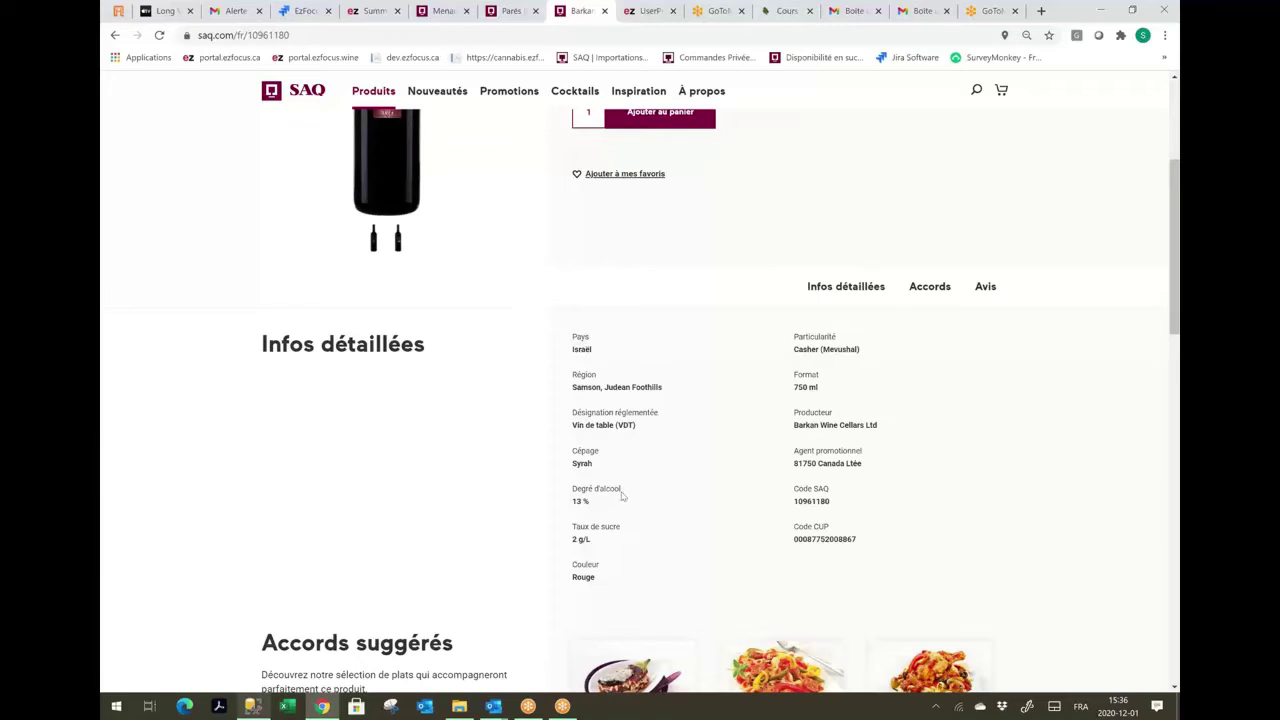
Return to the ezfocus segment summary and filter it to the Wines segment, refreshing the data.
click(375, 12)
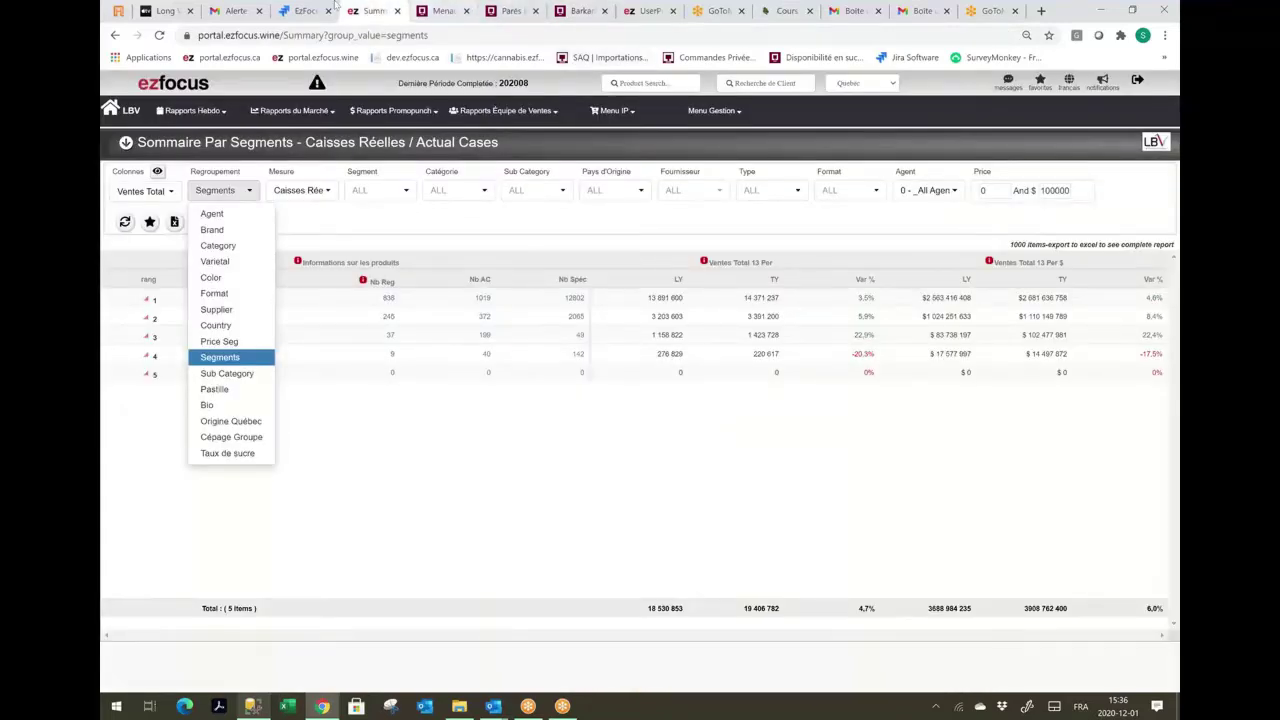
mouse_move(293, 110)
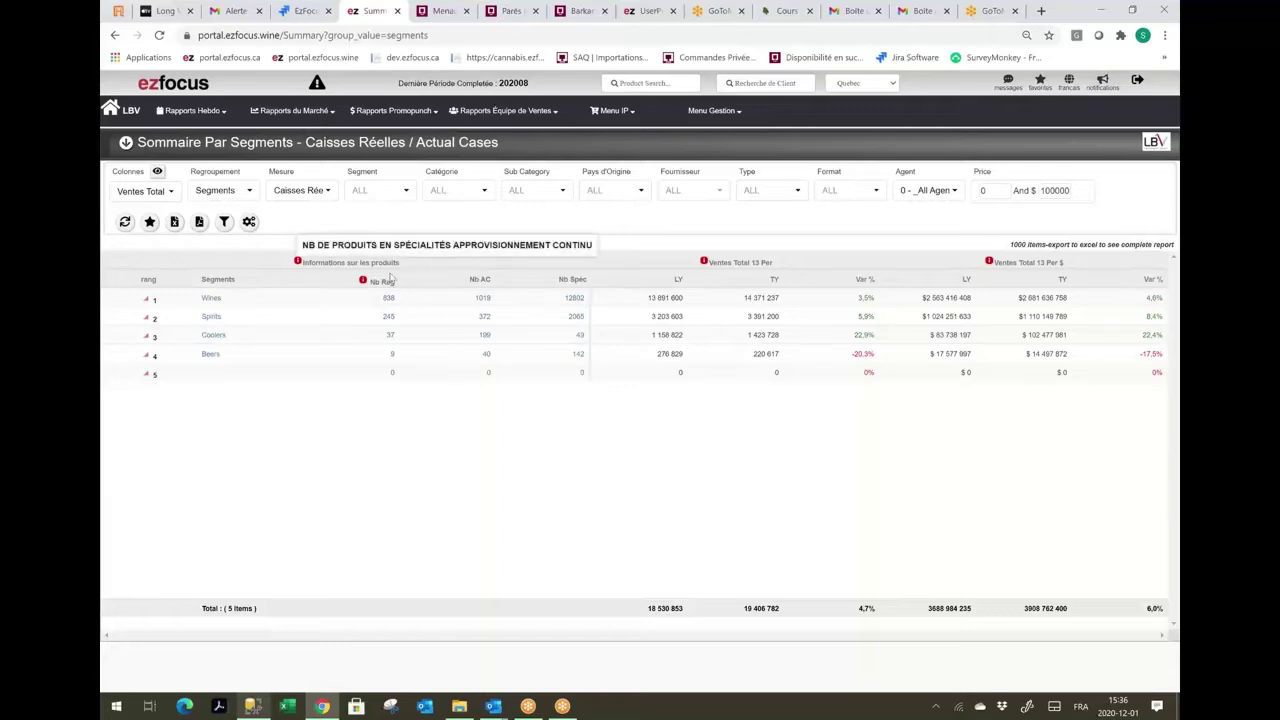
click(378, 194)
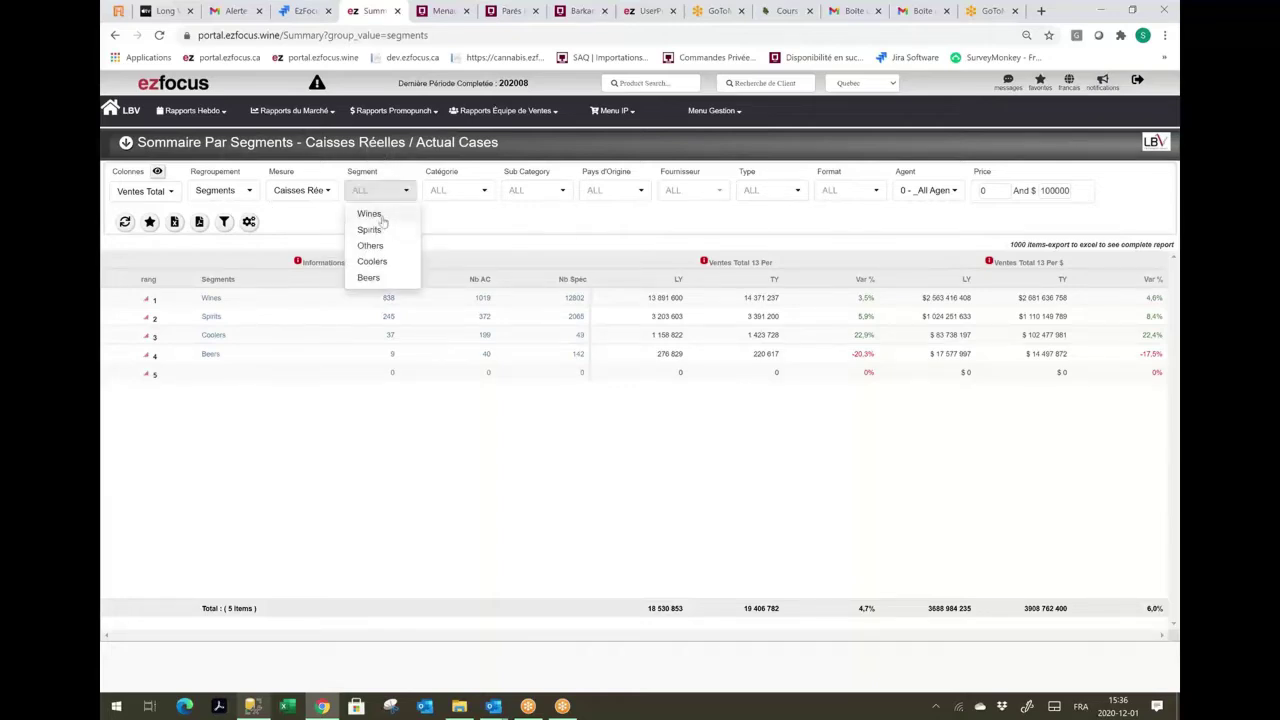
click(369, 214)
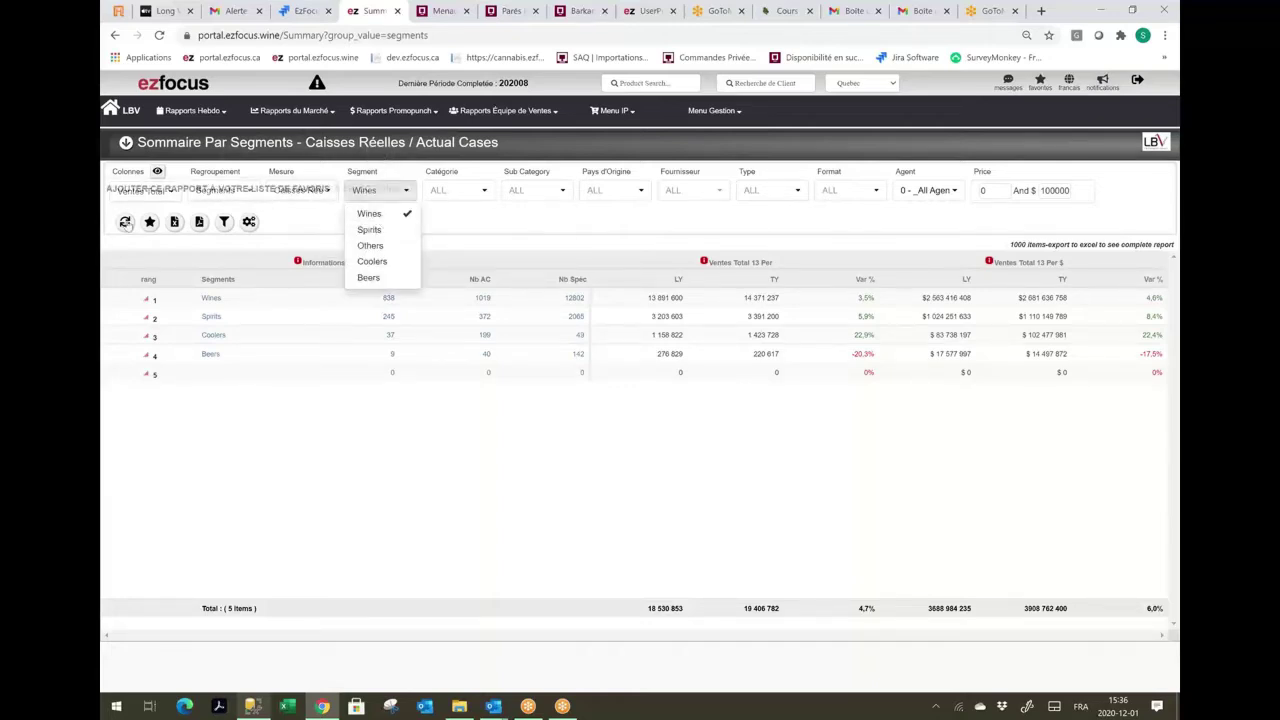
click(125, 222)
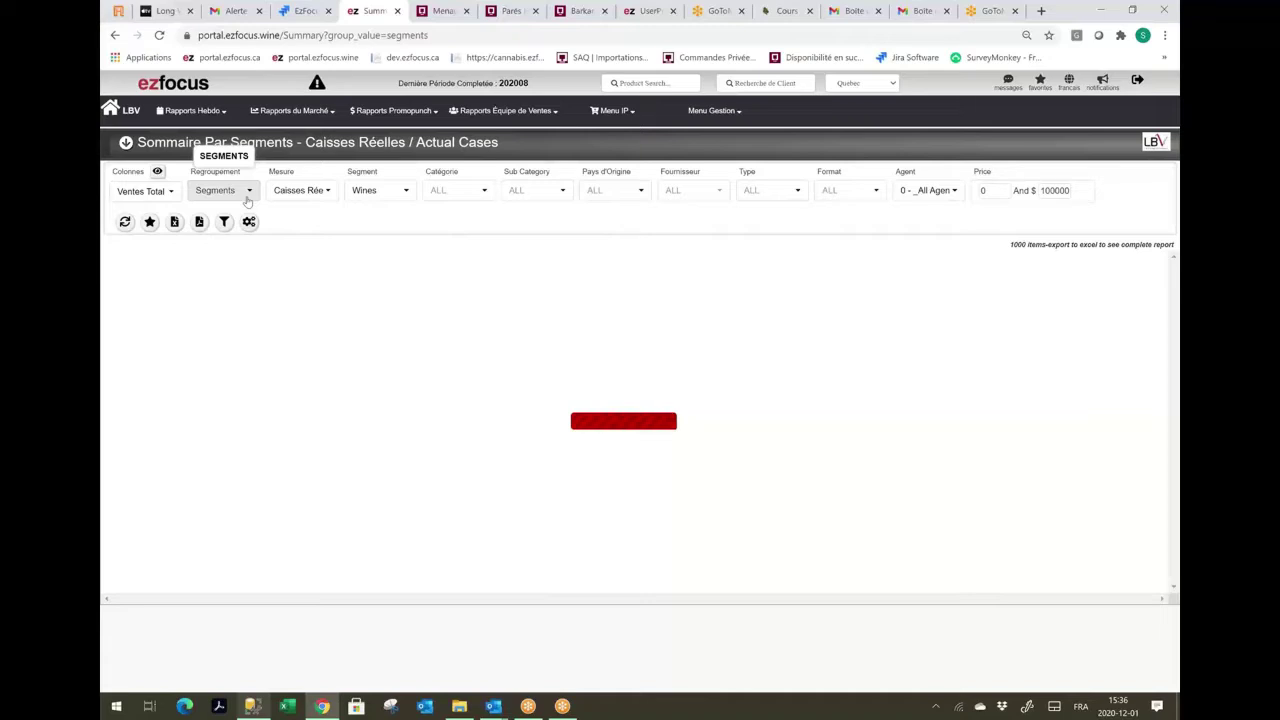
Group the wine summary by Bio and open the market report for the regular-listing products of the Produit bio row.
click(248, 193)
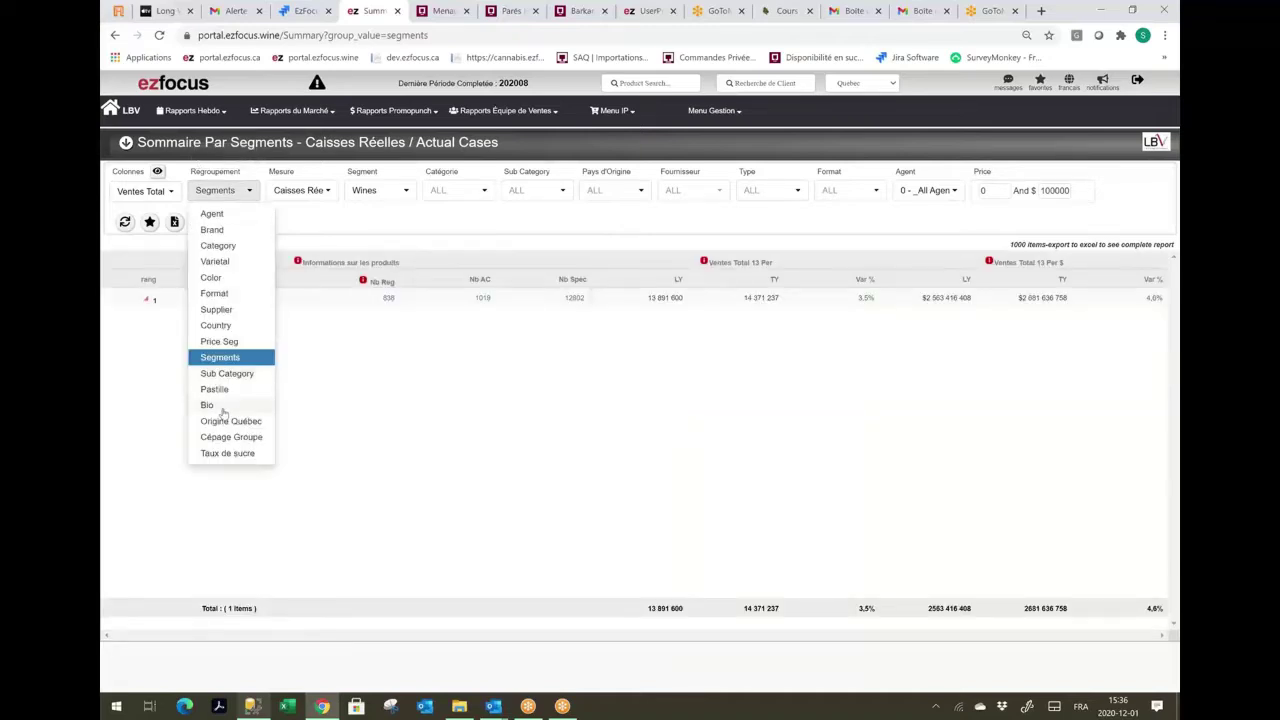
click(218, 408)
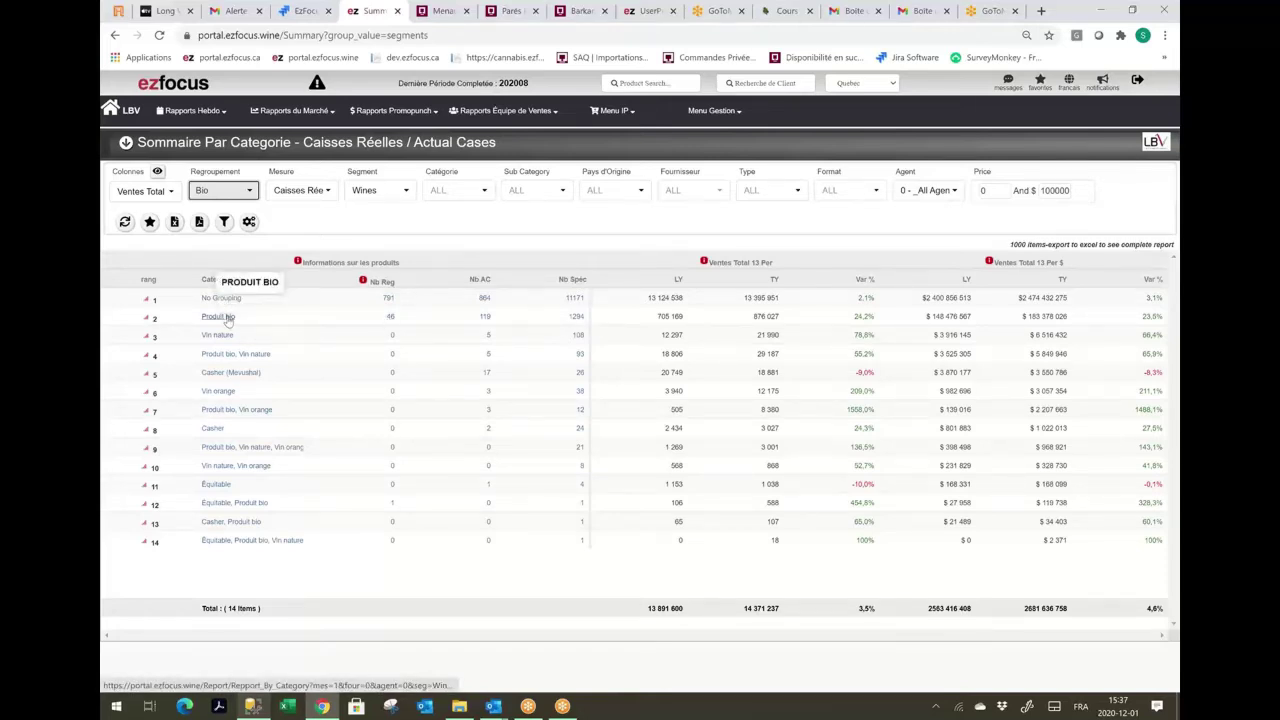
click(393, 320)
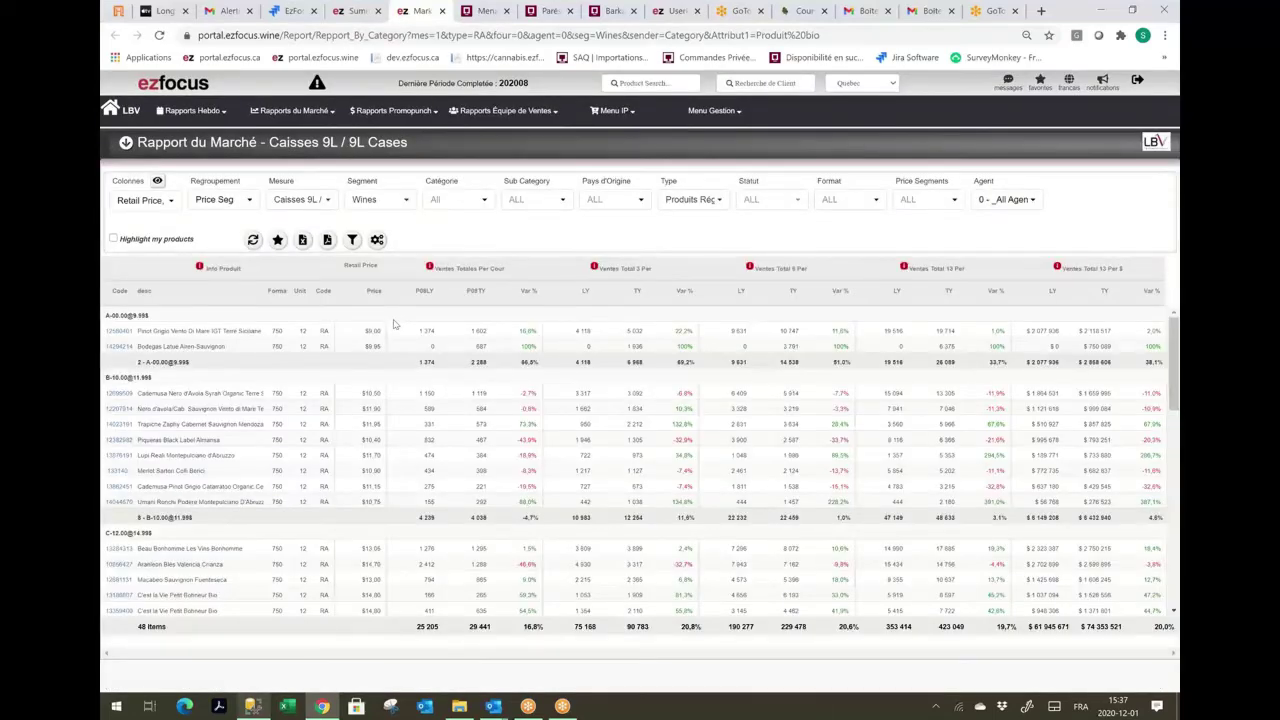
Filter the organic wine market report to status Produits Actifs (13) and refresh it.
click(720, 200)
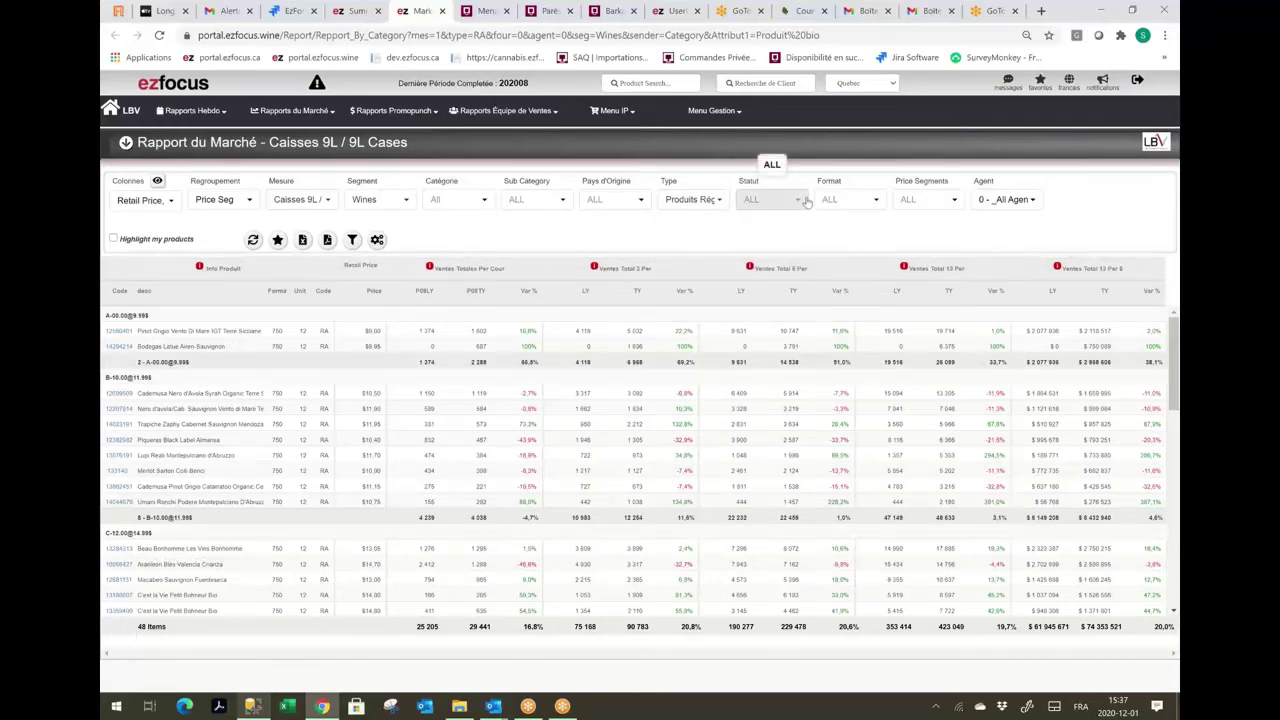
click(800, 201)
click(822, 224)
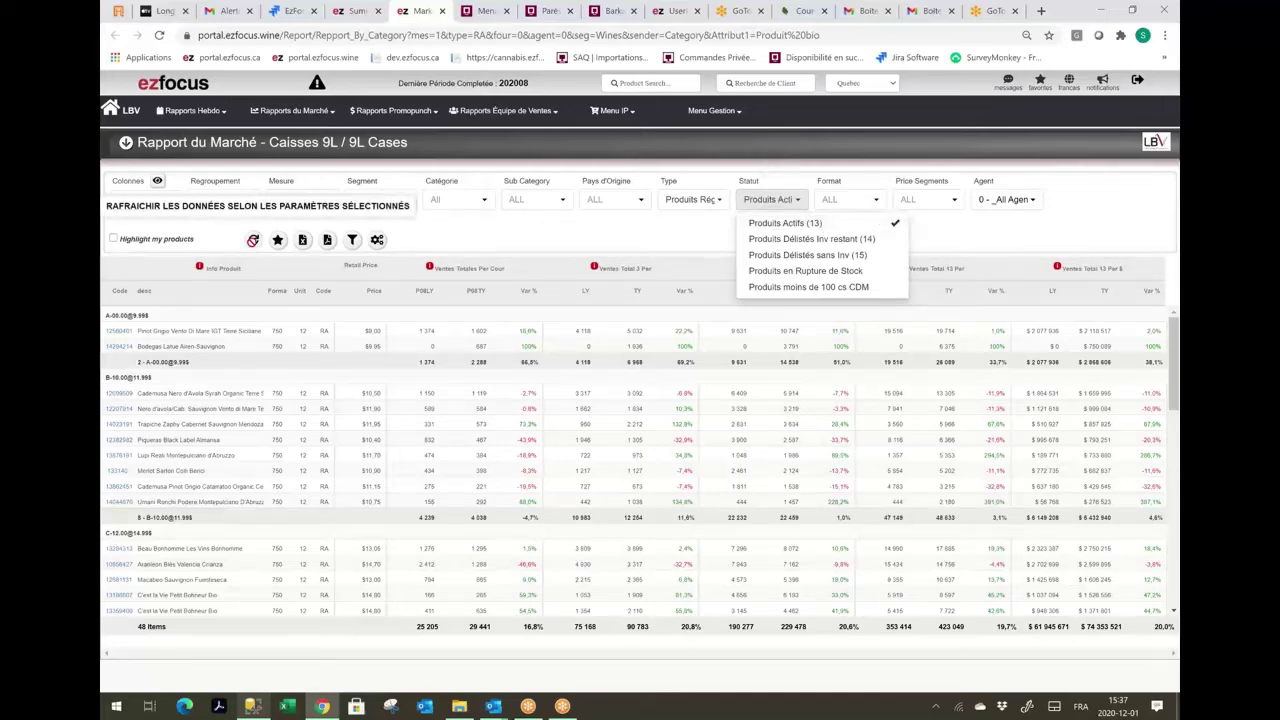
click(254, 240)
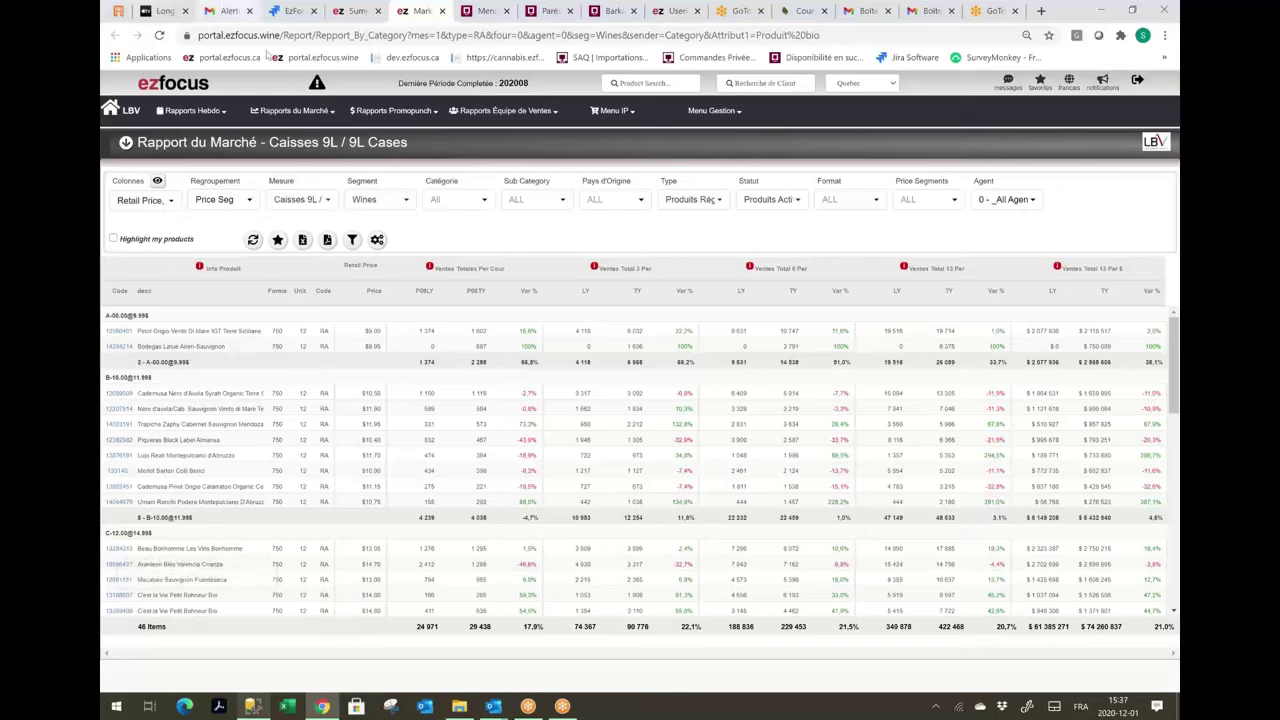
Regroup the organic wine market report by Bio and refresh the data.
click(250, 204)
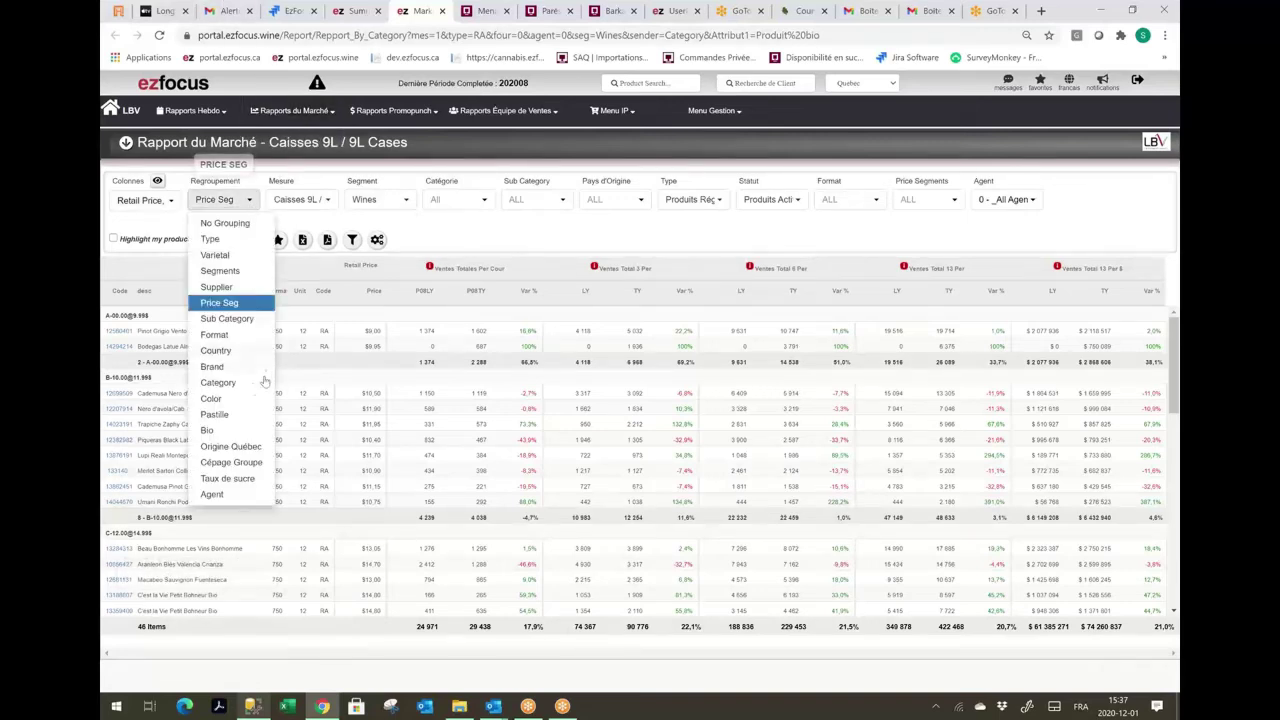
click(214, 430)
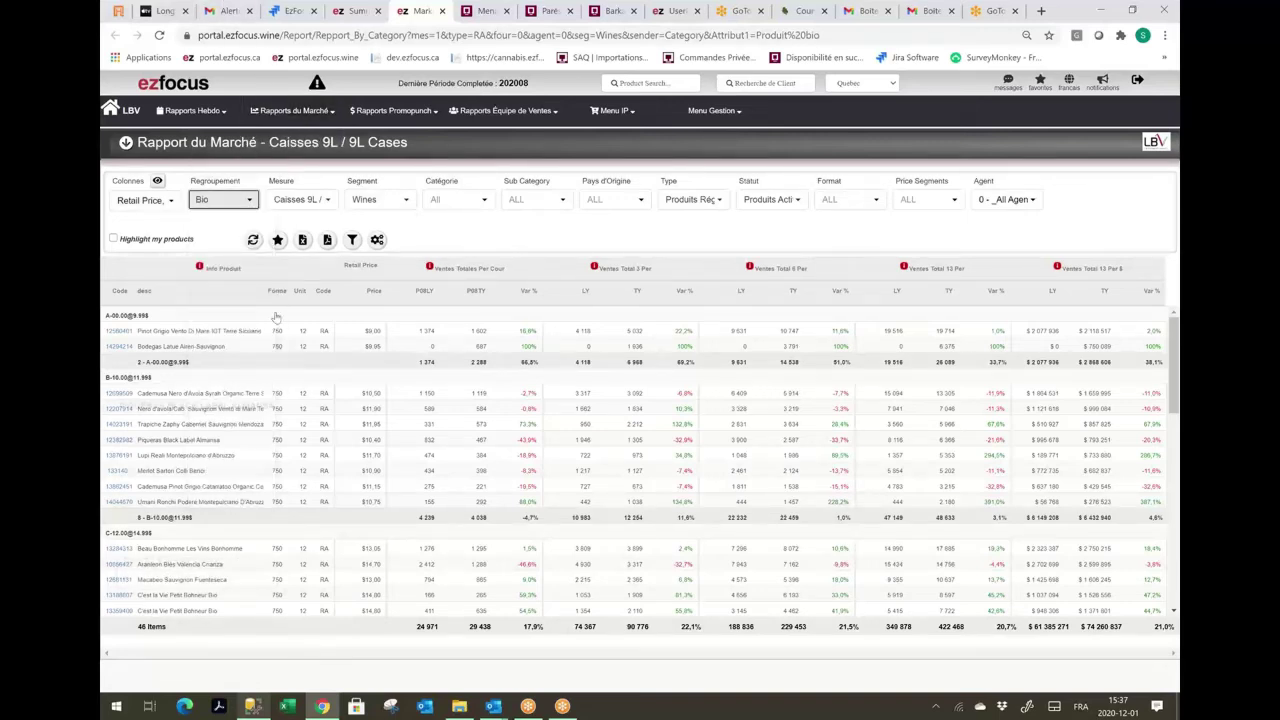
click(253, 241)
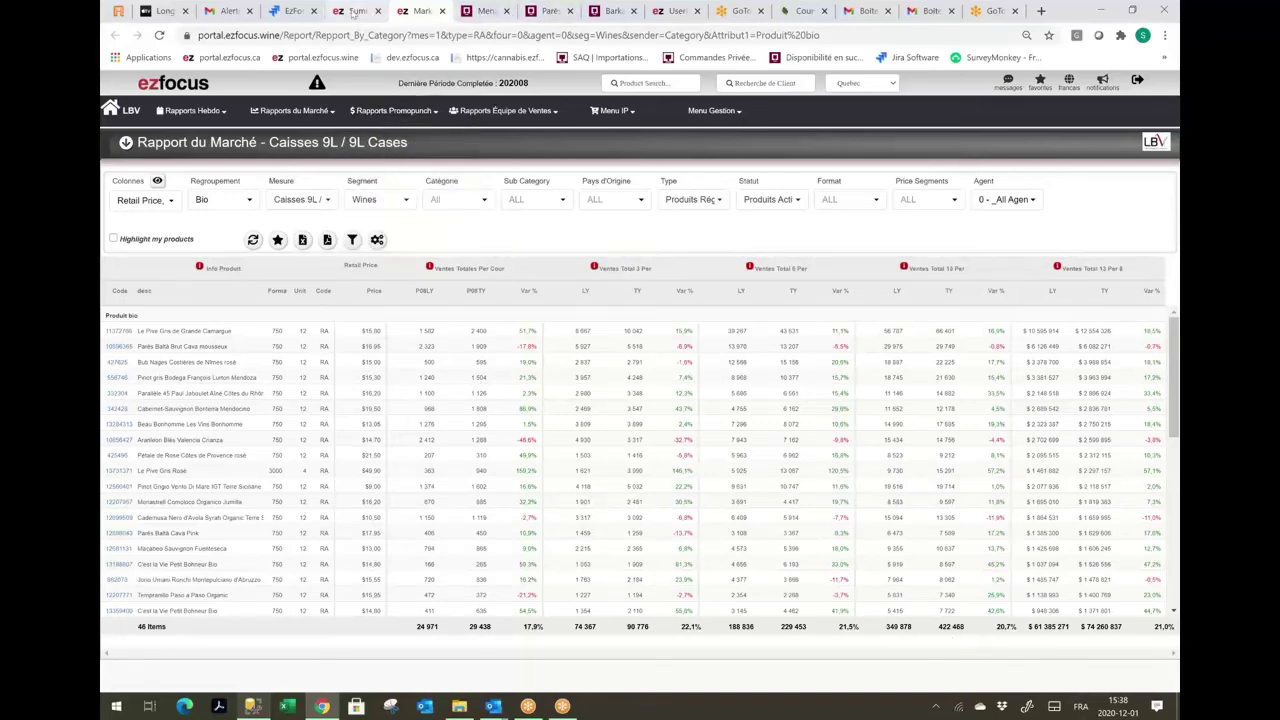
Return to the summary report and switch its segment filter from wines to Spirits only, refreshing the data.
click(354, 11)
click(380, 190)
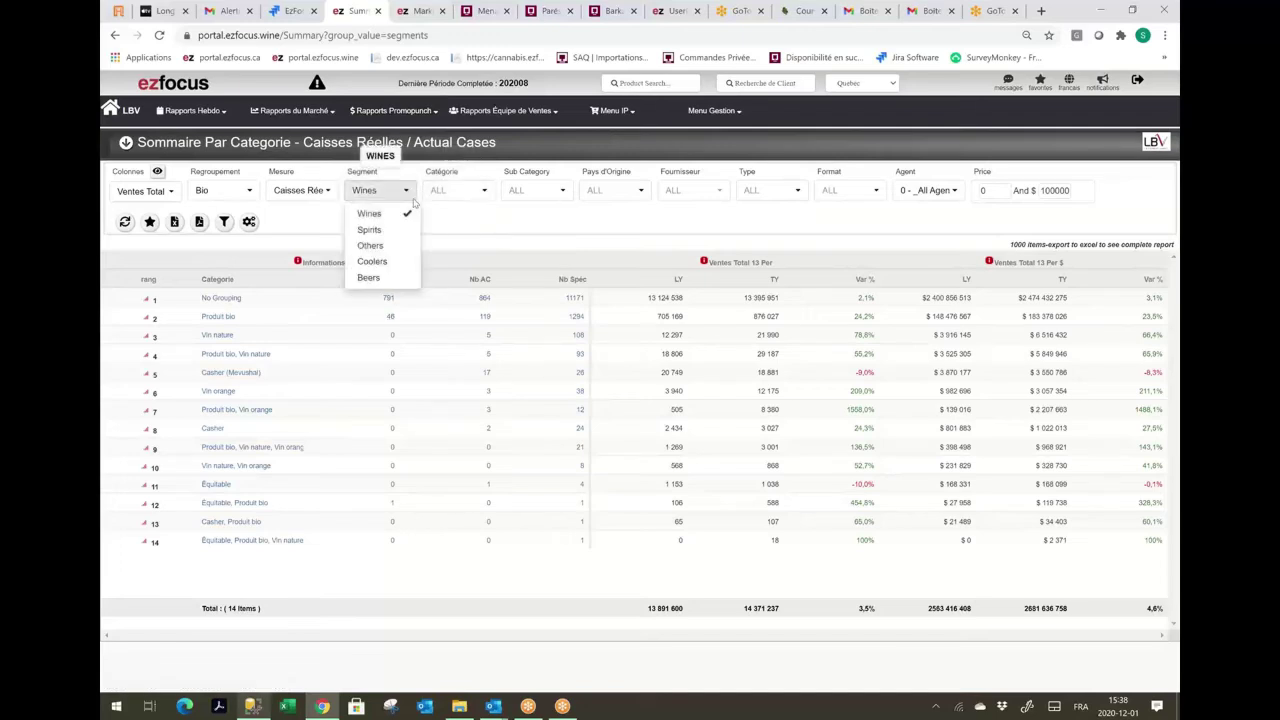
click(398, 230)
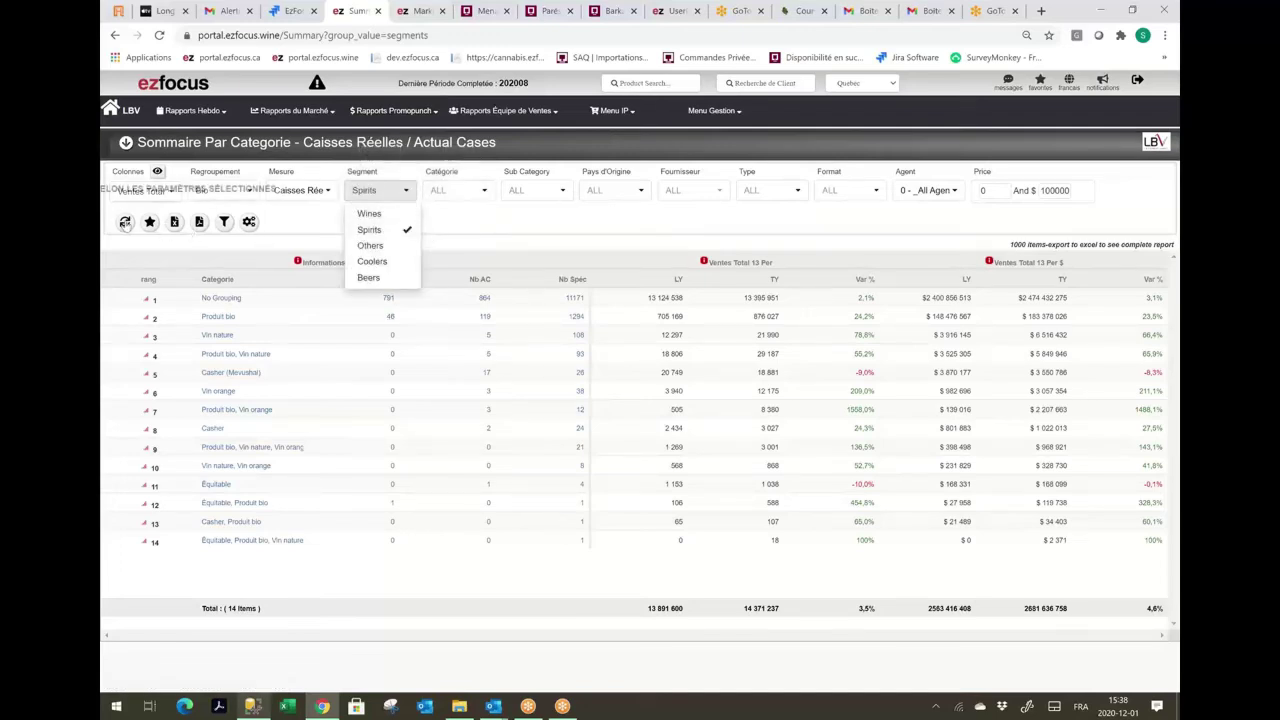
click(125, 221)
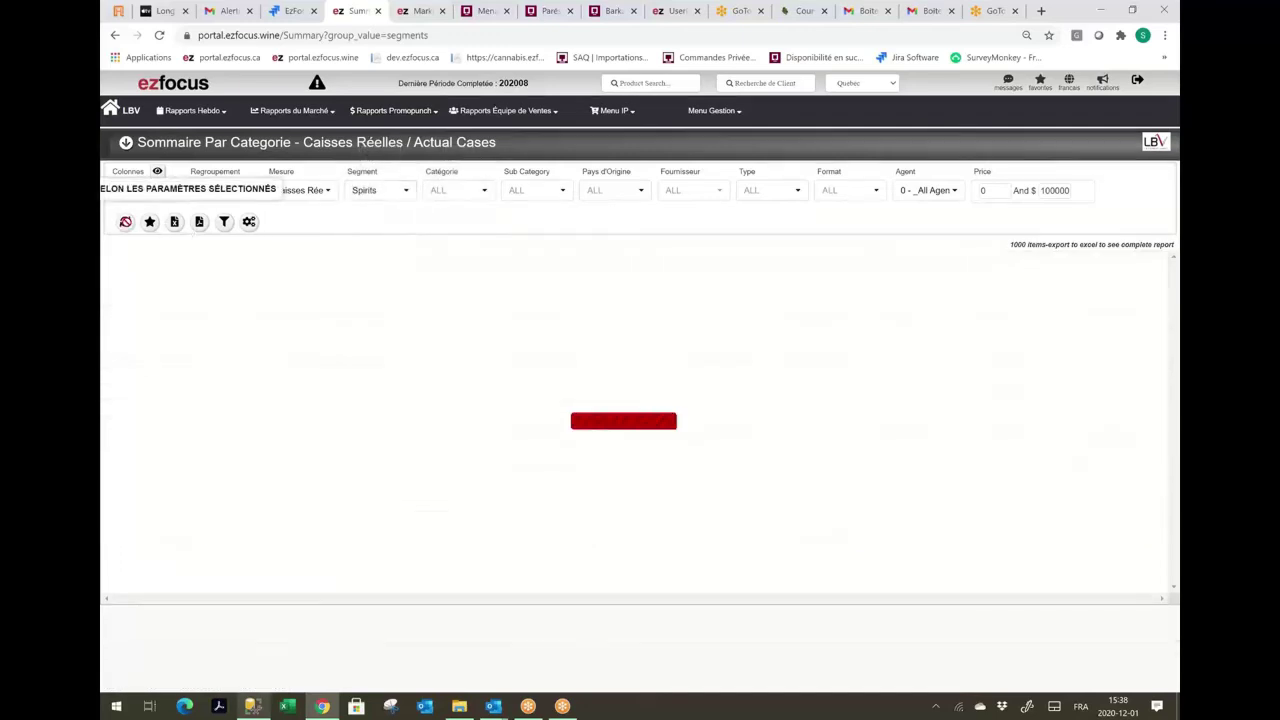
Restrict the spirits summary to the S-Gin category and group it by Origine Québec.
click(484, 191)
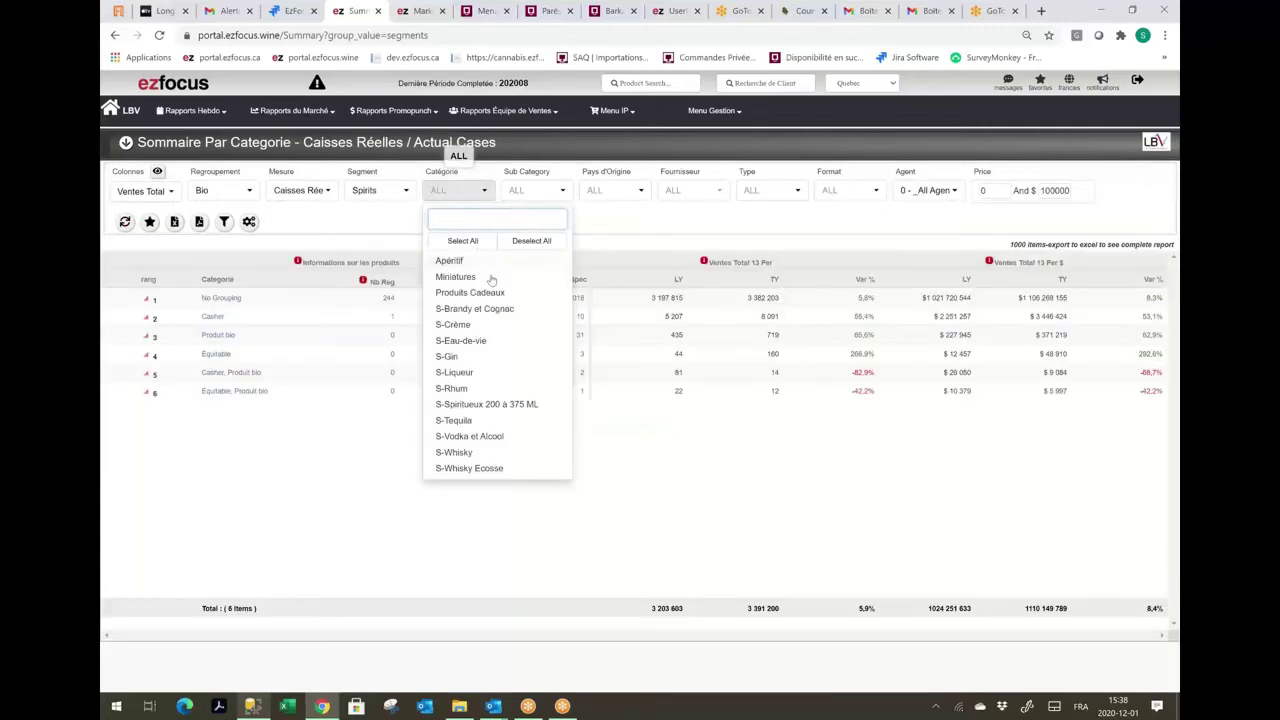
click(476, 360)
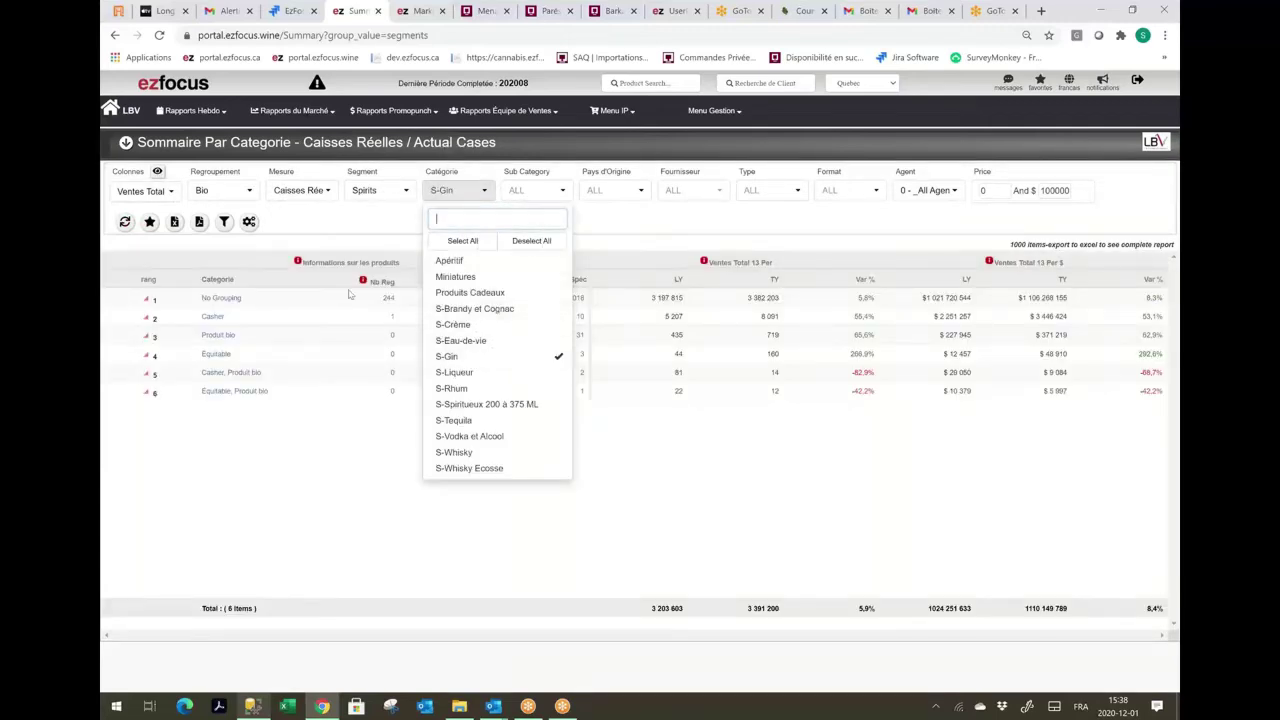
click(125, 223)
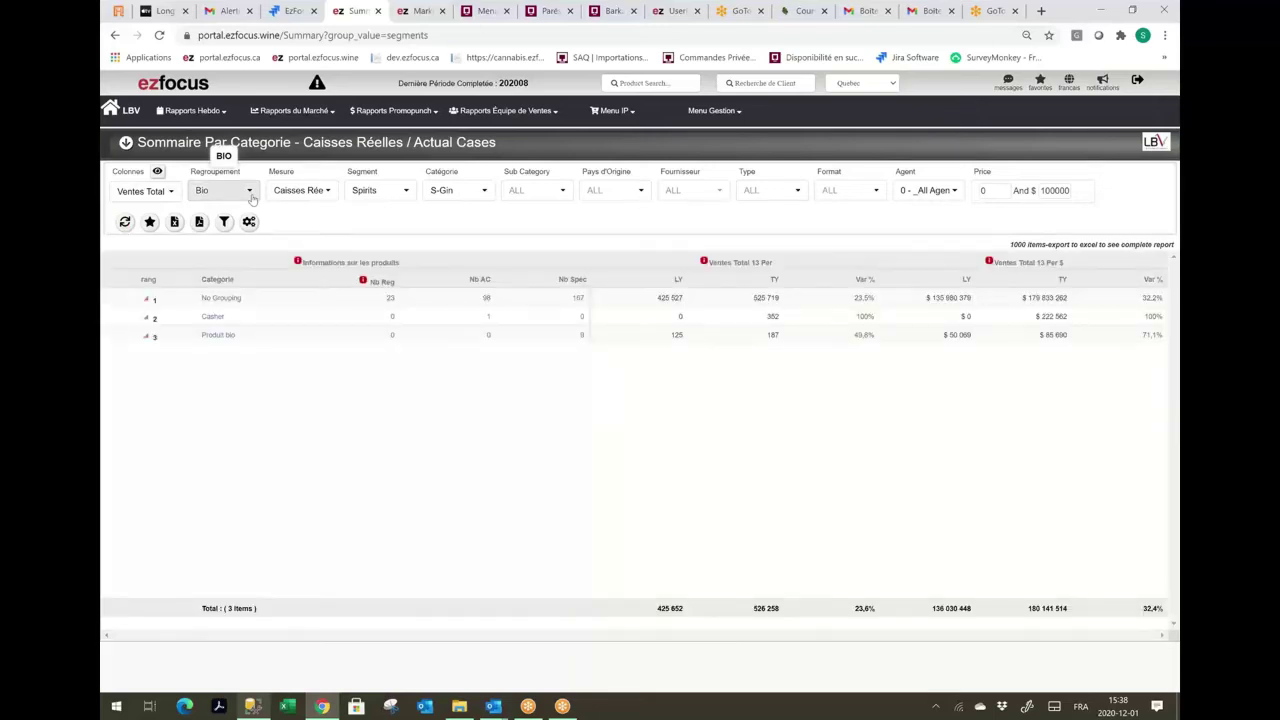
click(250, 194)
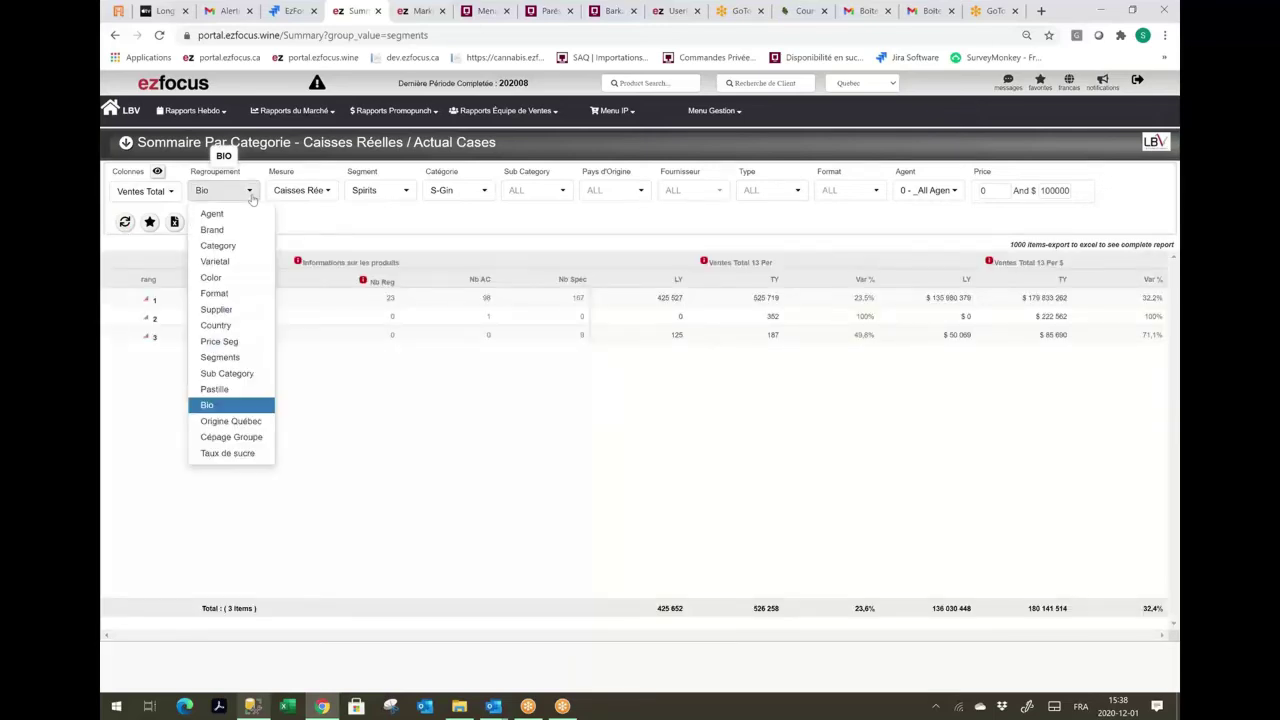
click(229, 422)
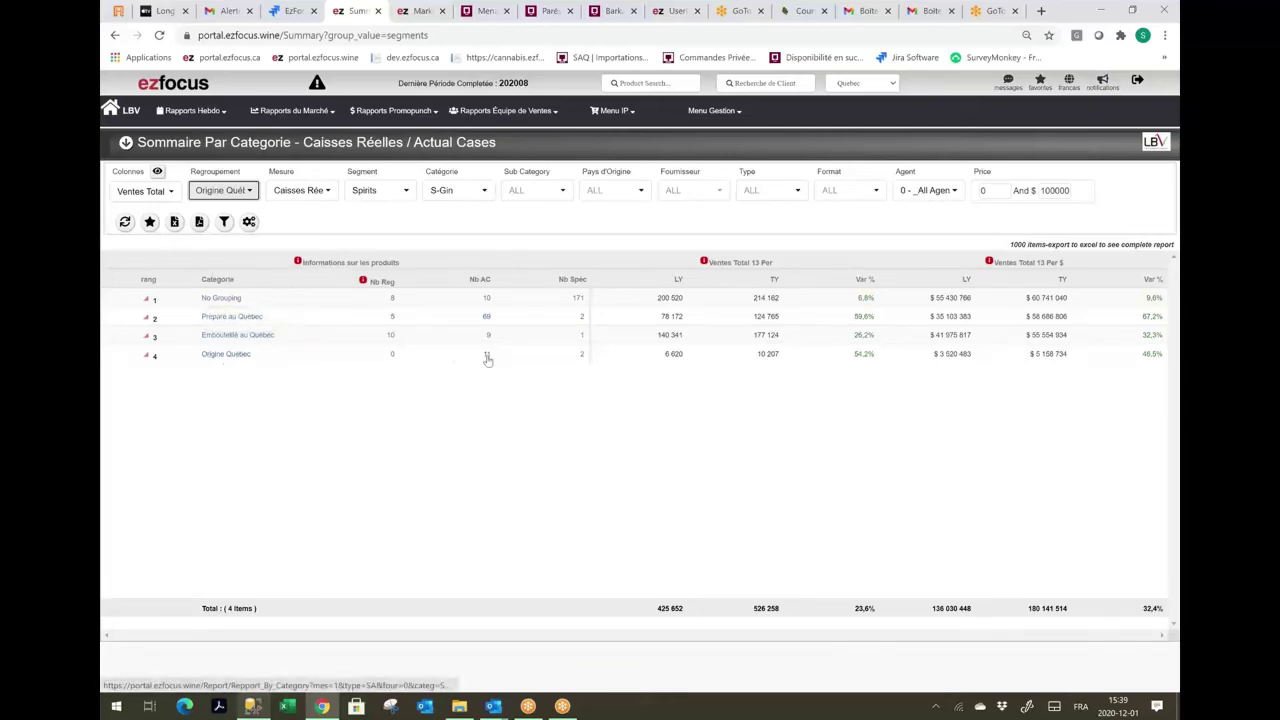
Open the market report for the Origine Québec gins and set its grouping to No Grouping.
click(244, 358)
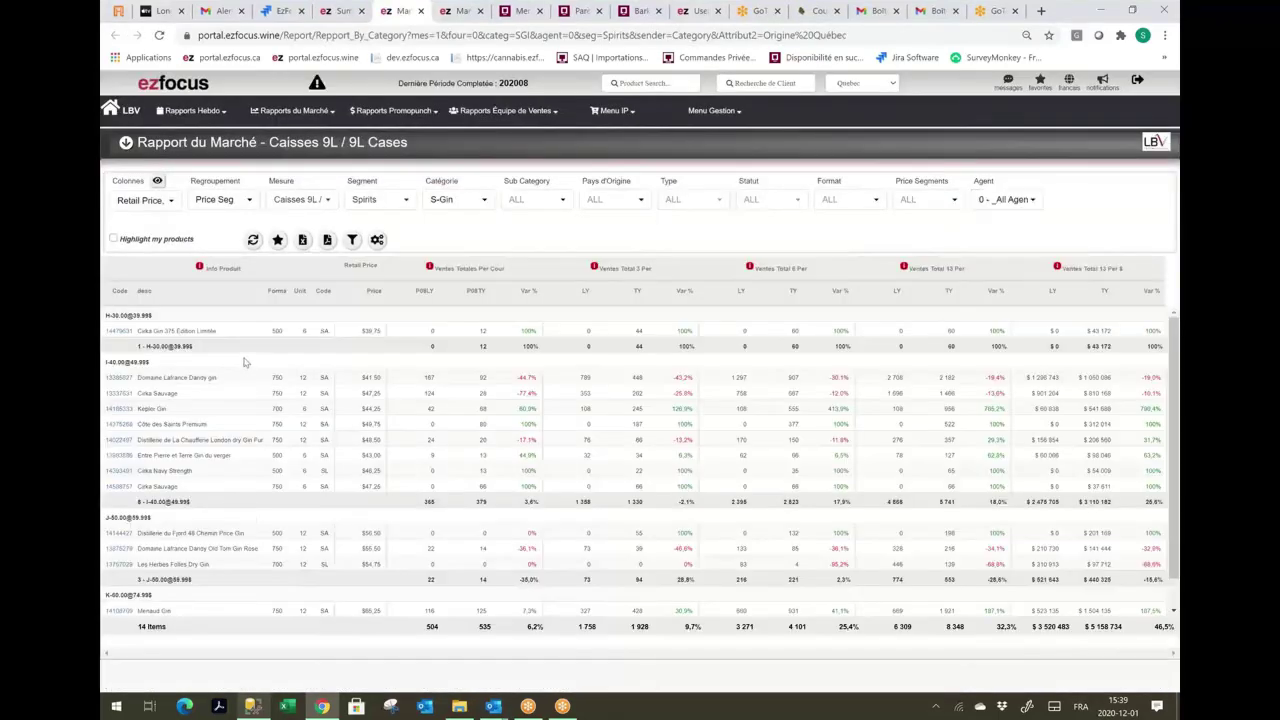
click(250, 200)
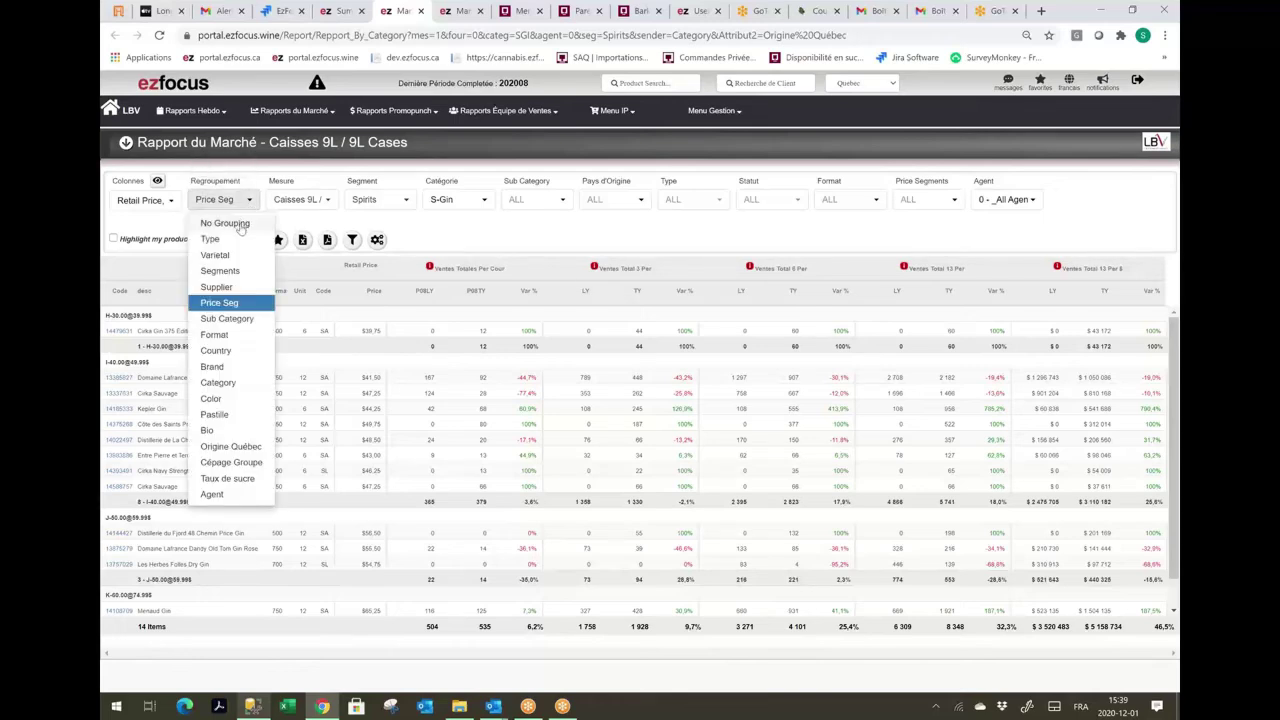
click(240, 226)
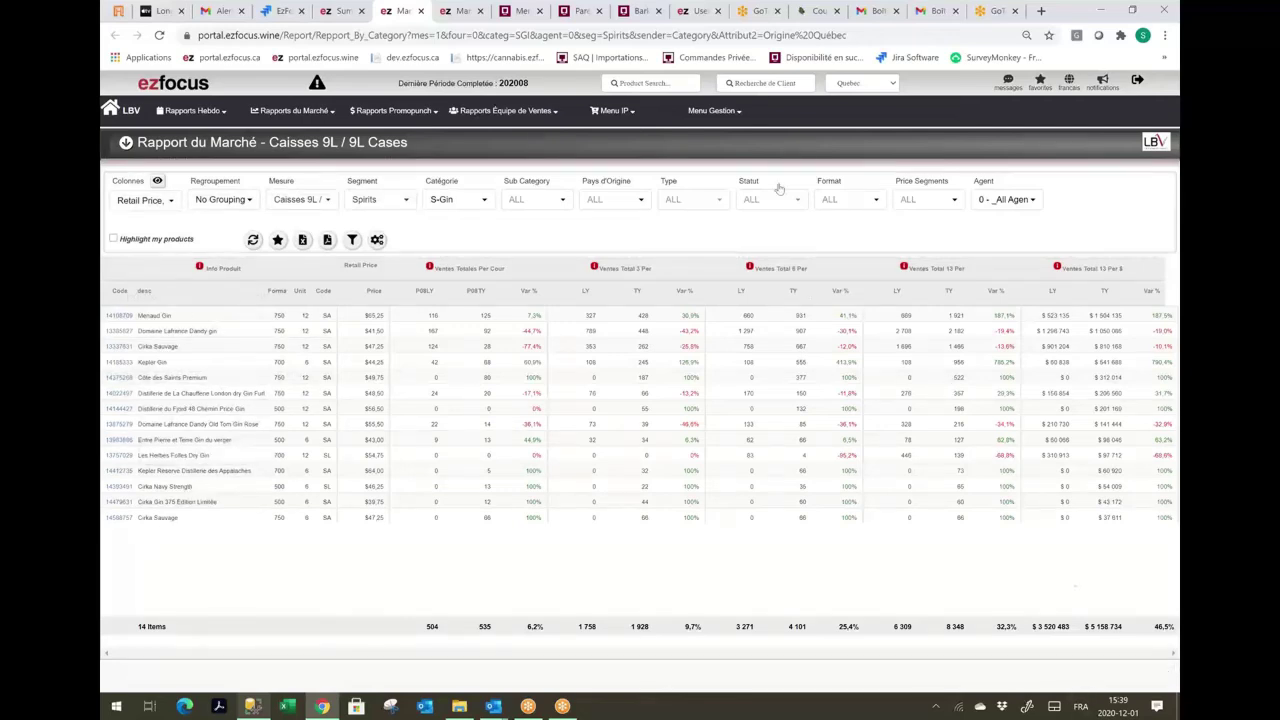
Search the products for "mousseux" and open the market report for the Mousseux category from the results.
click(637, 85)
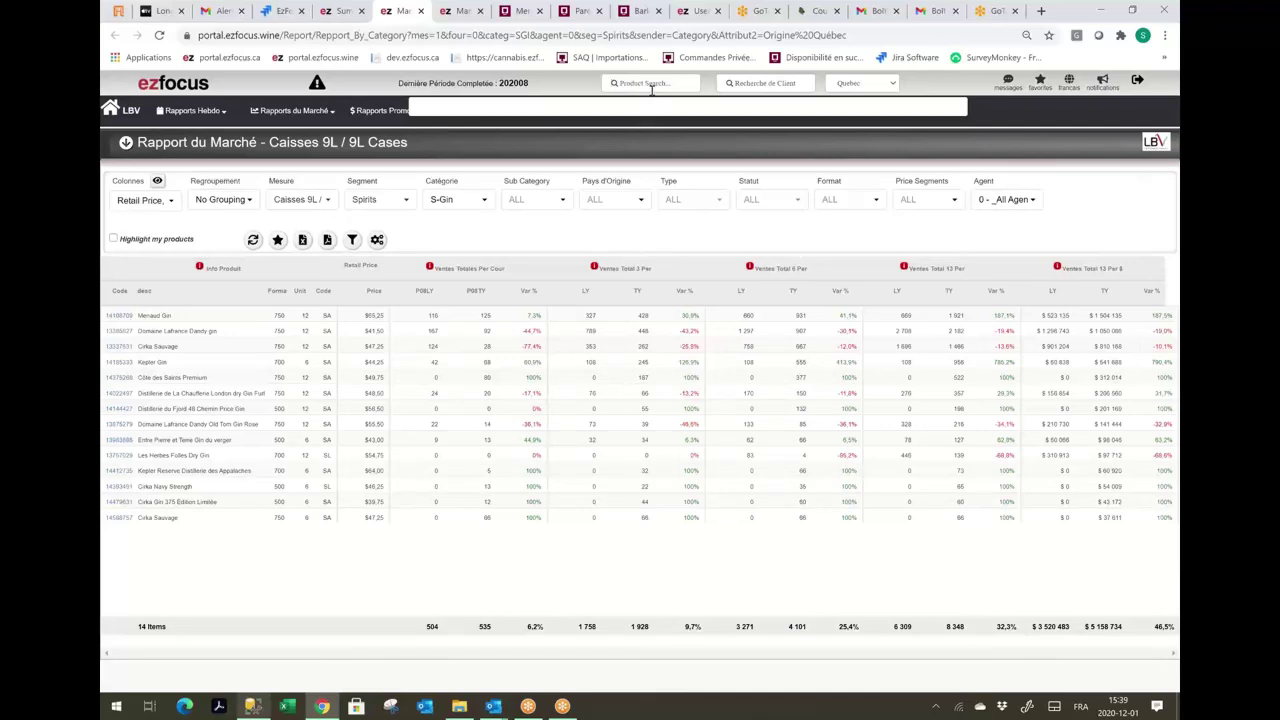
text(mo)
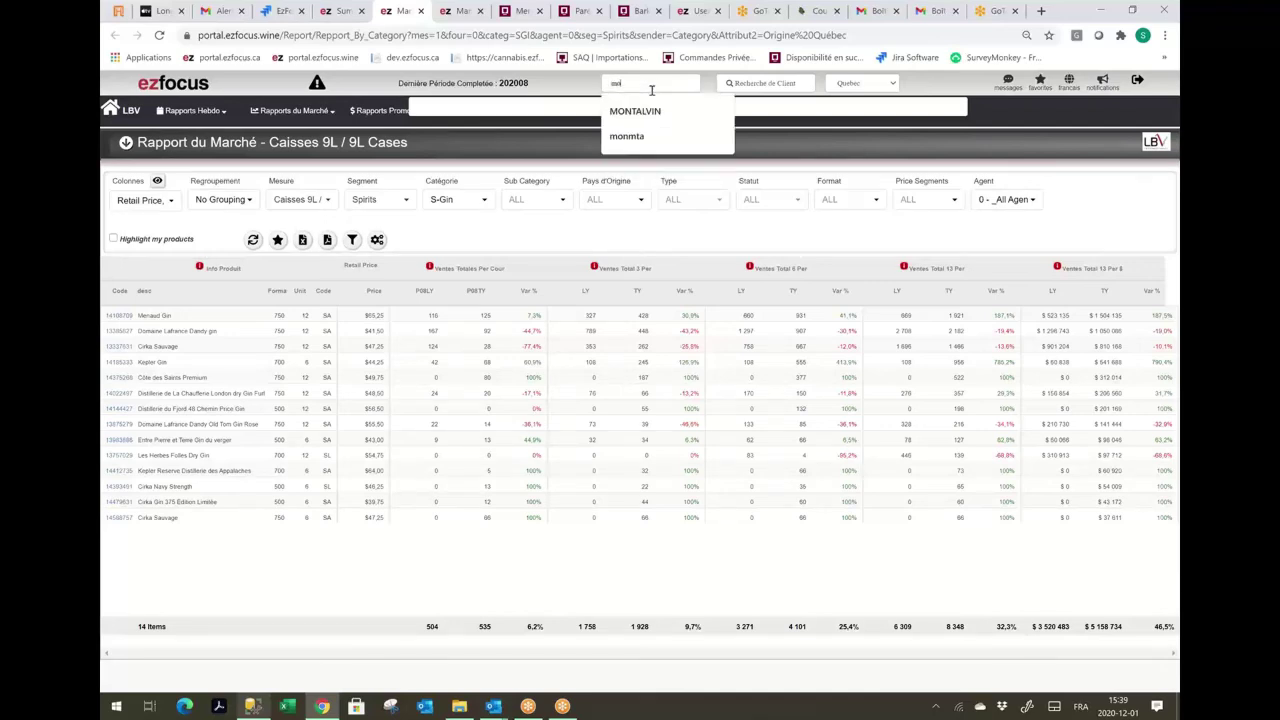
text(nsseux)
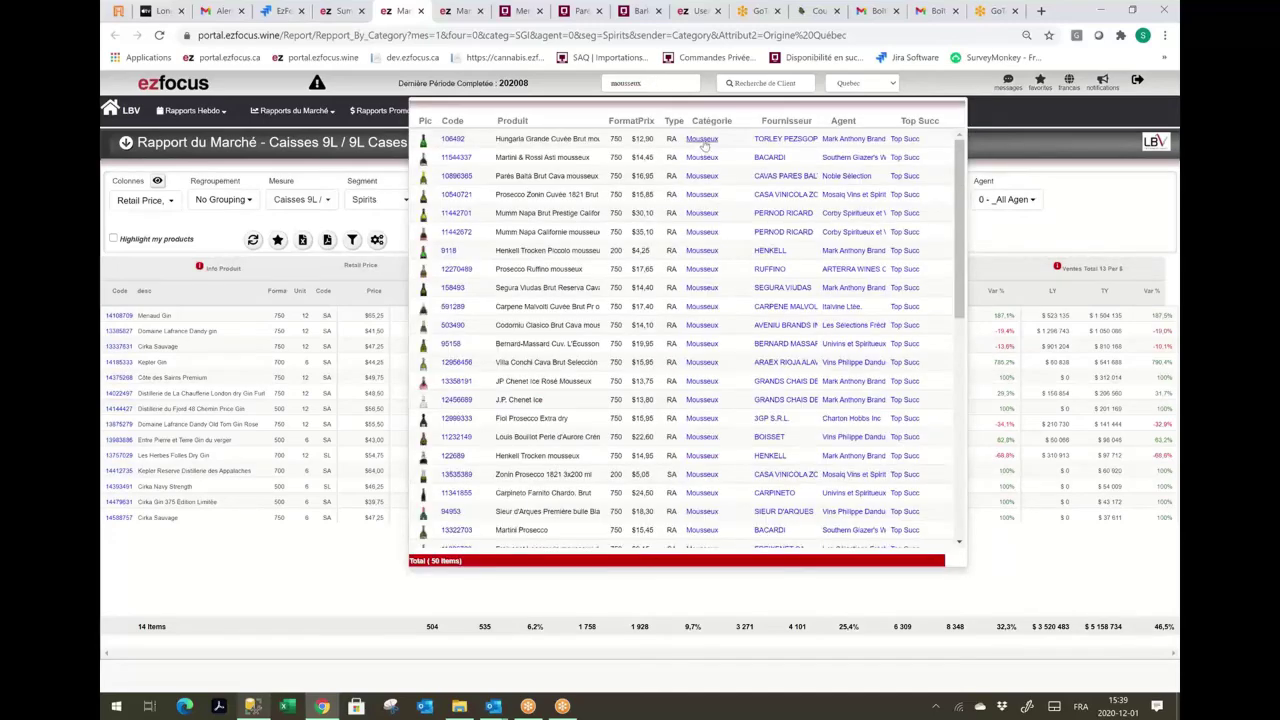
click(704, 145)
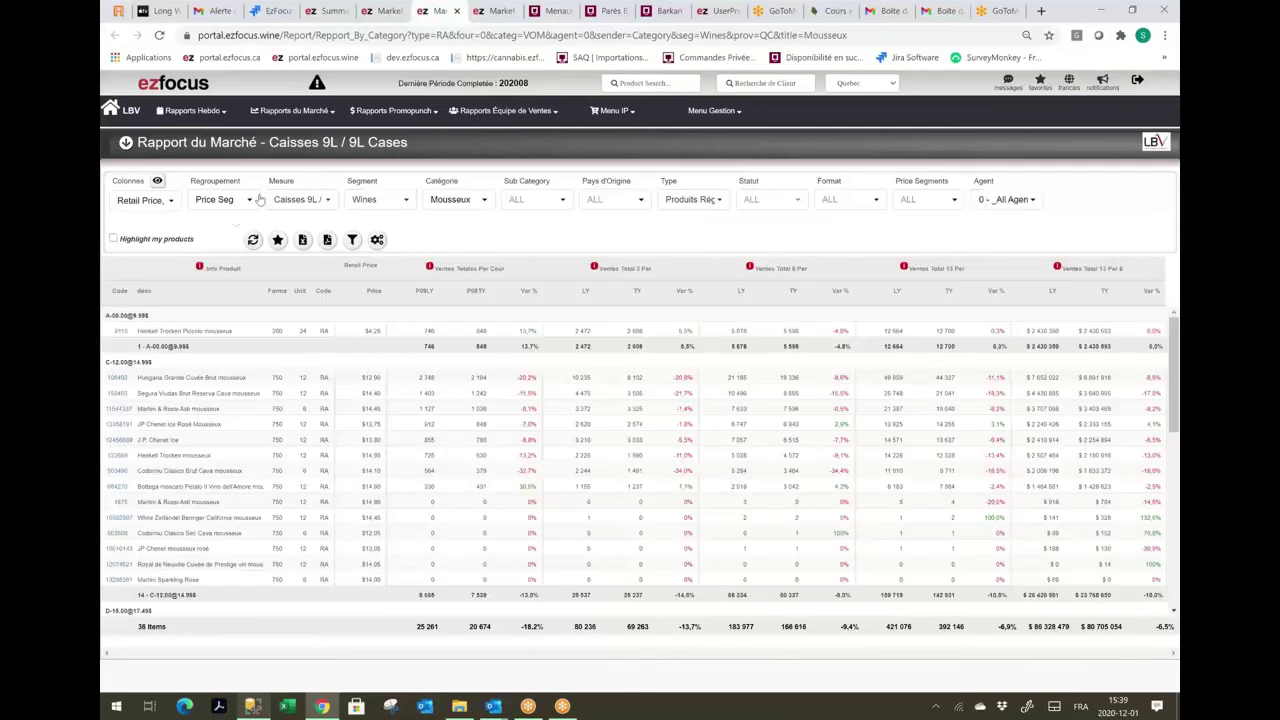
Group the Mousseux report by Bio, set its type to Produits de Spécialités Appro Cont (SA), and refresh the data.
click(254, 203)
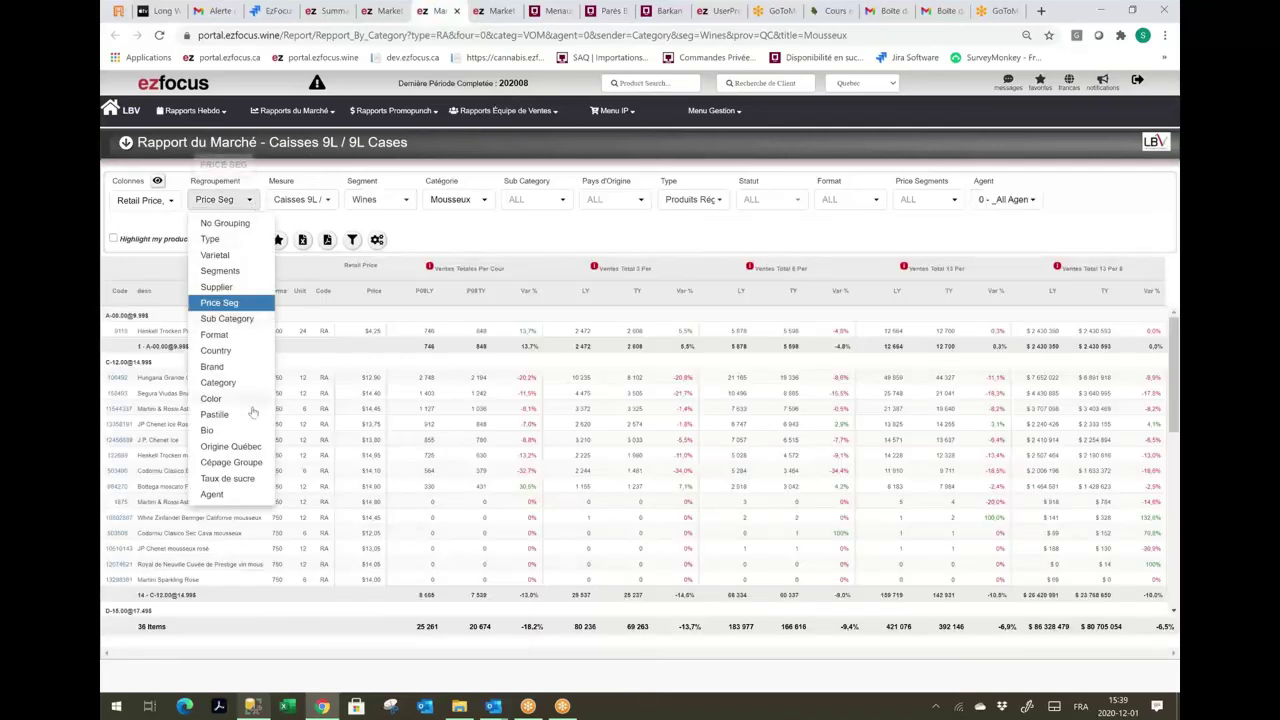
click(229, 431)
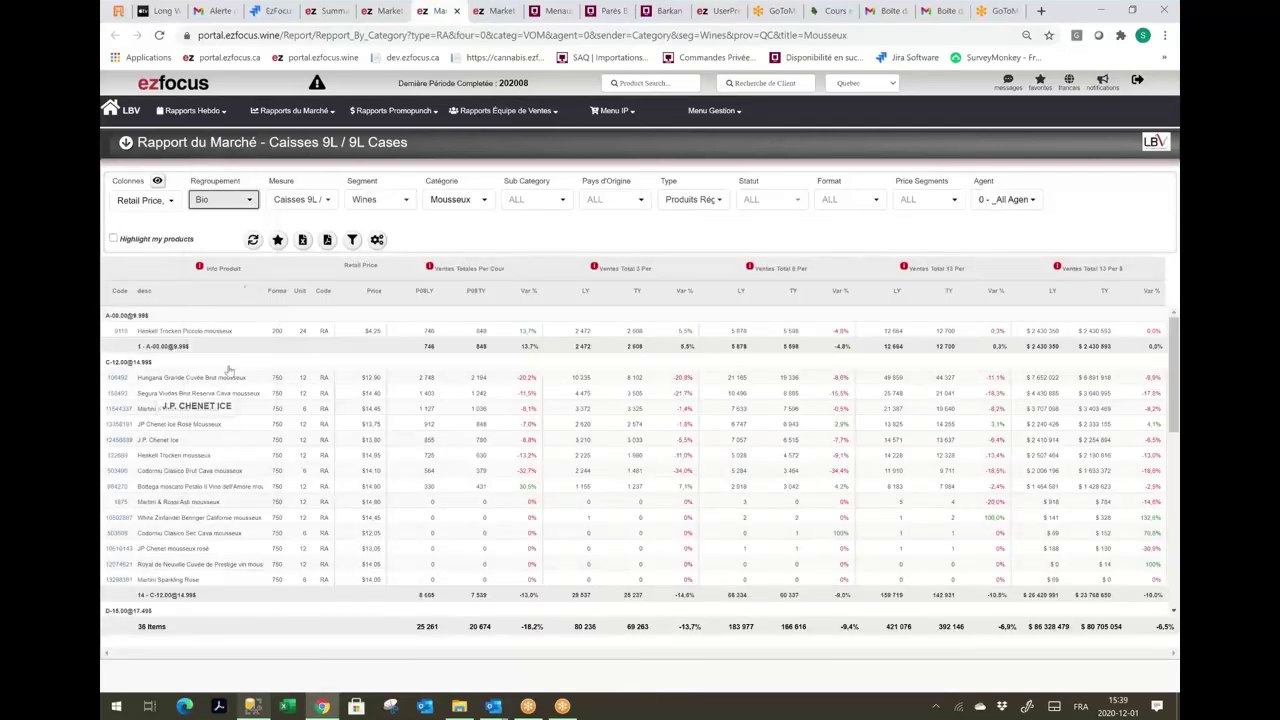
click(718, 204)
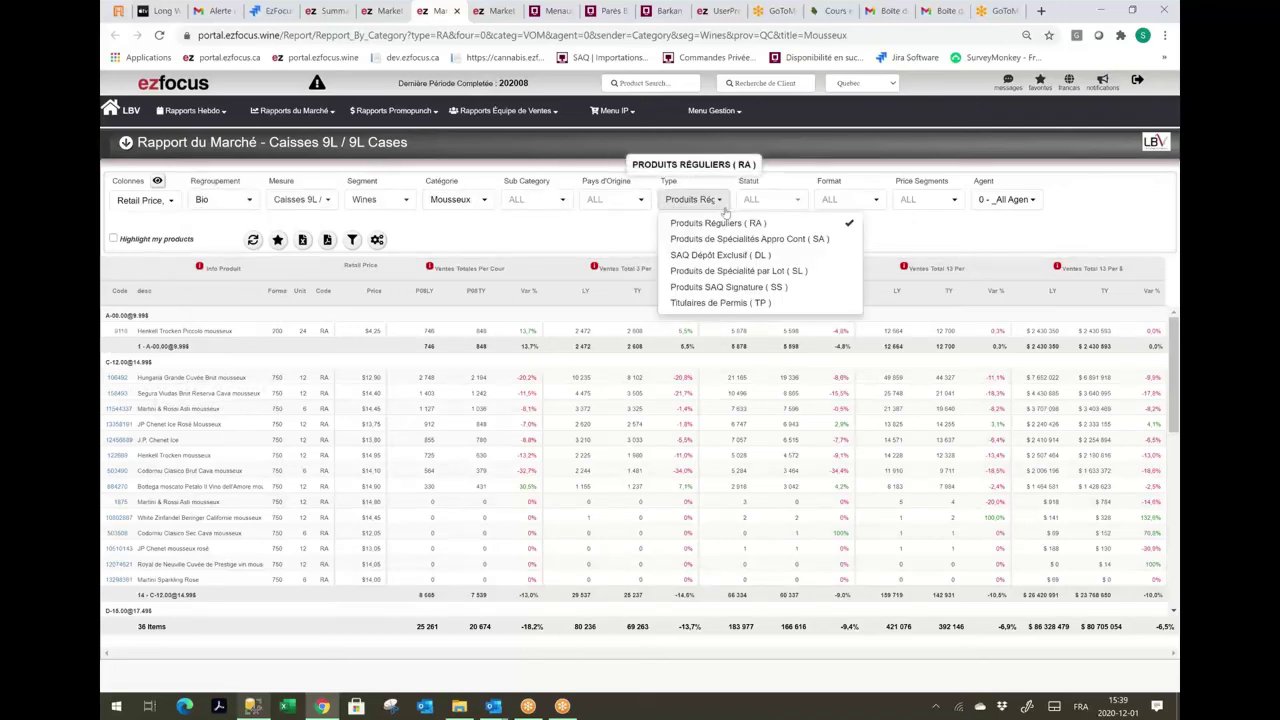
click(750, 239)
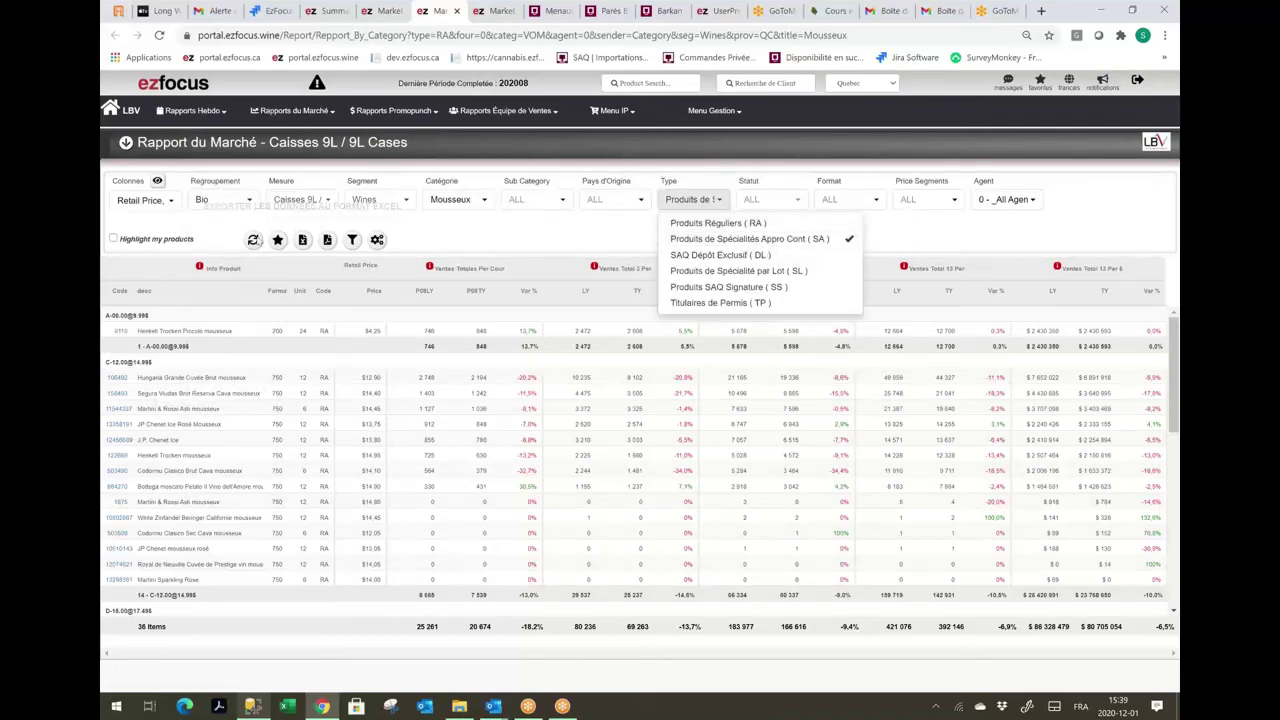
click(253, 240)
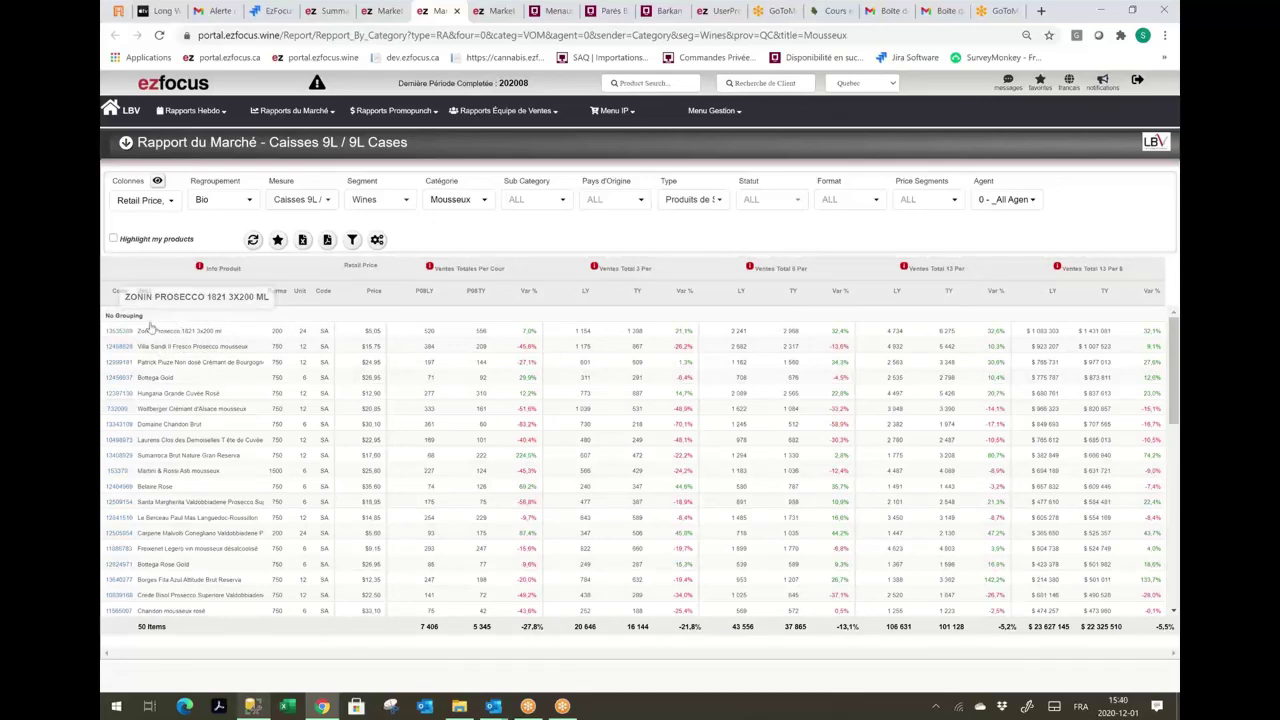
scroll(209, 379, down, 10)
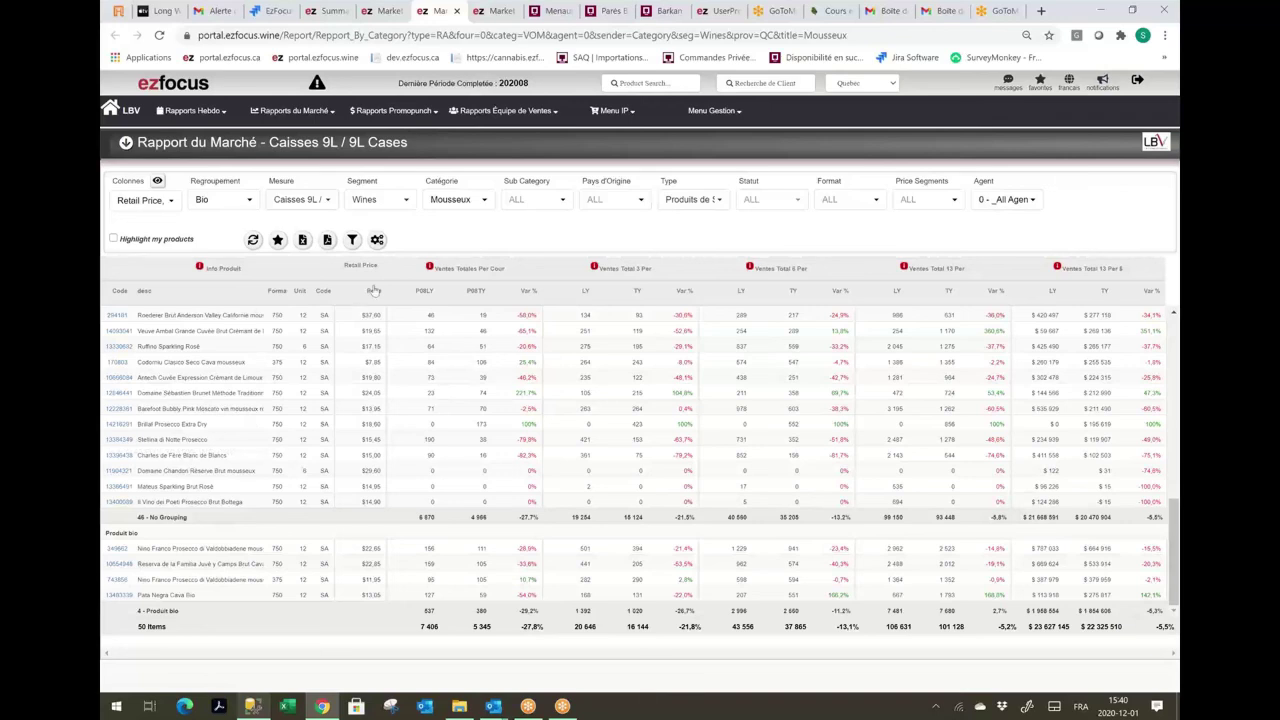
Open the grouping choices for the Mousseux market report.
click(257, 200)
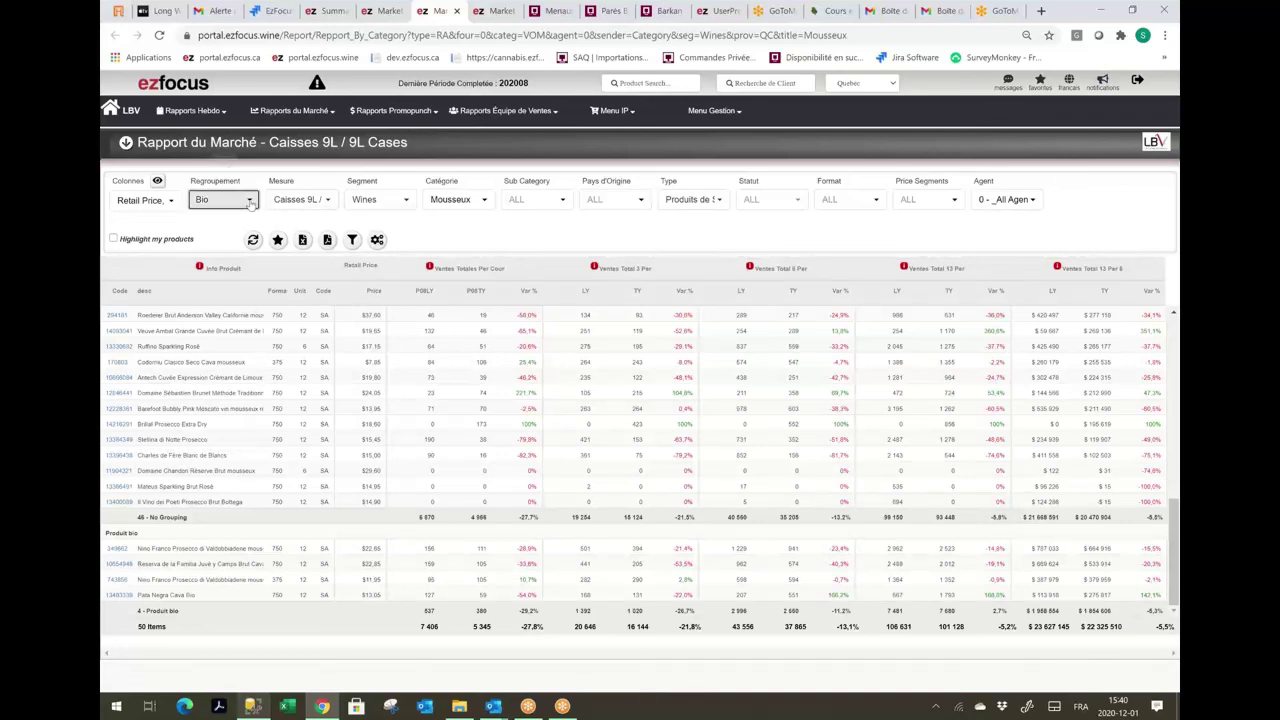